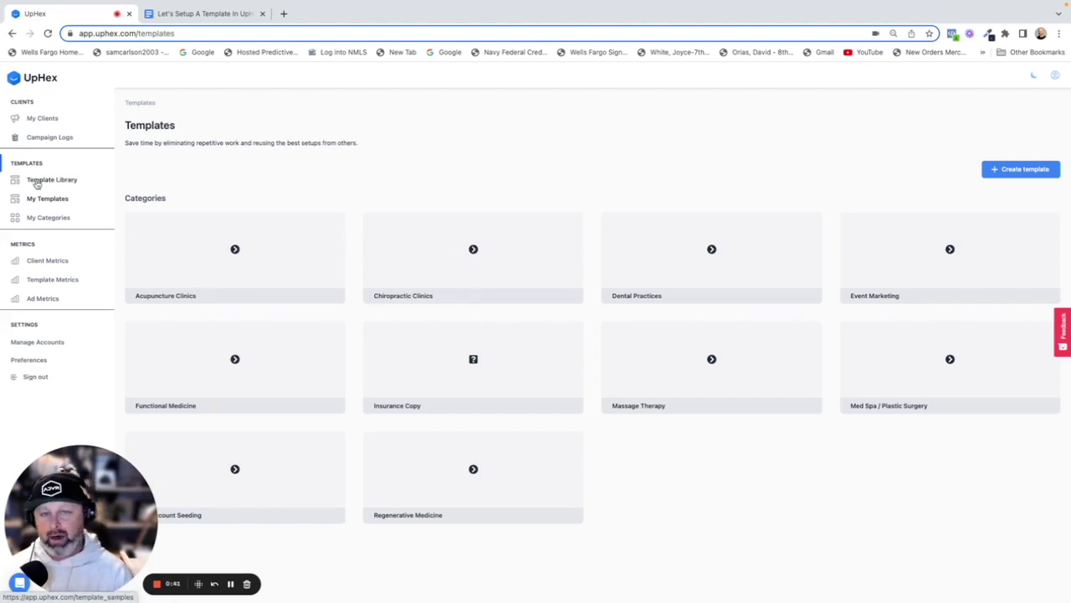
# Browse the sample categories in the Template Library
pyautogui.click(51, 181)
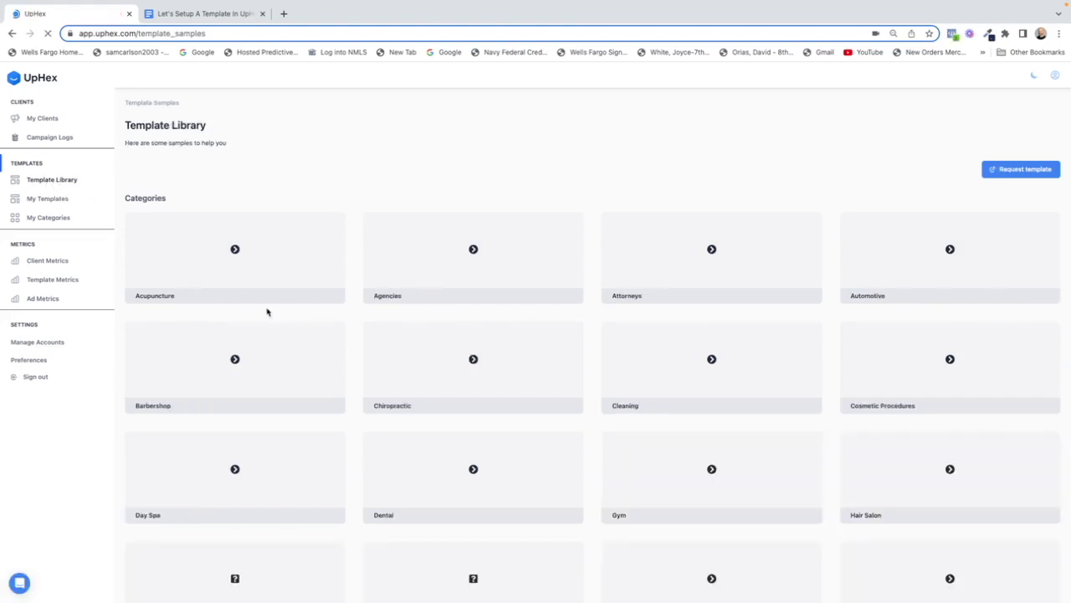
pyautogui.scroll(-2, 272, 316)
pyautogui.scroll(-2, 275, 319)
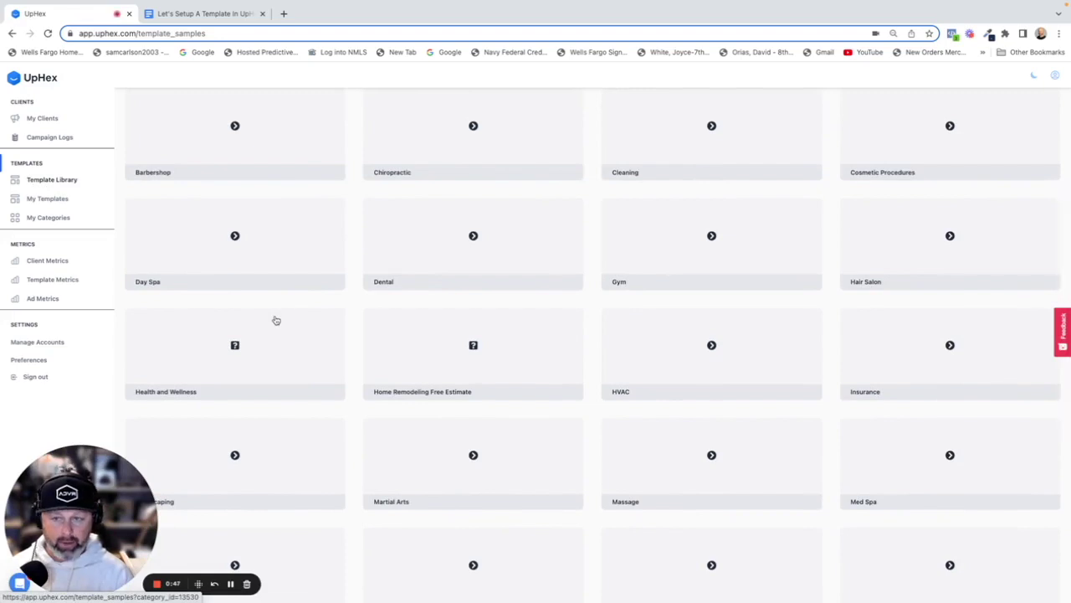
# Start creating a new template from the My Templates collection
pyautogui.click(59, 201)
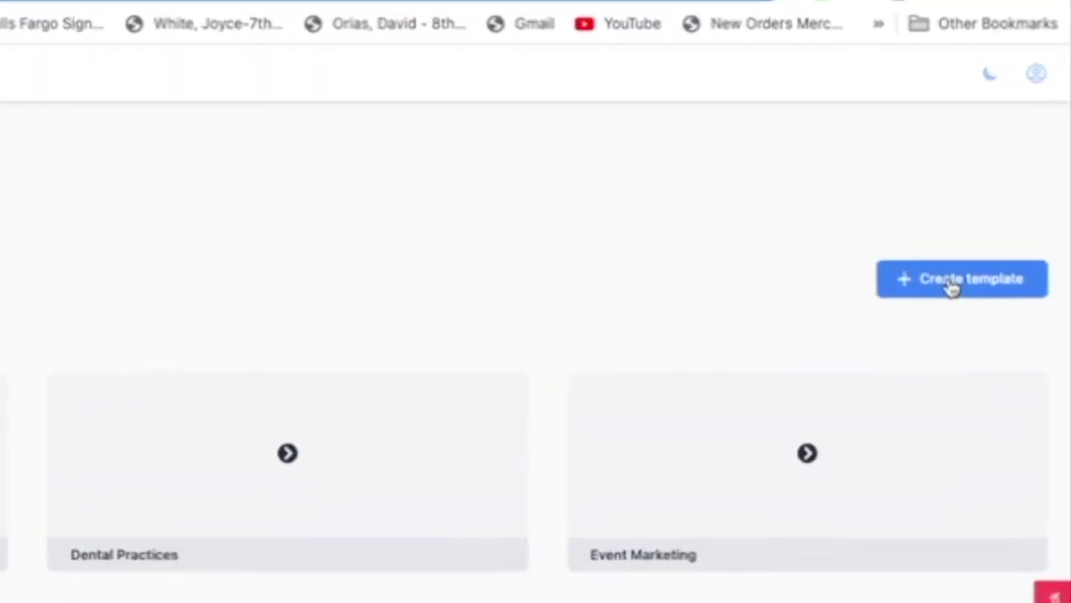
pyautogui.click(952, 287)
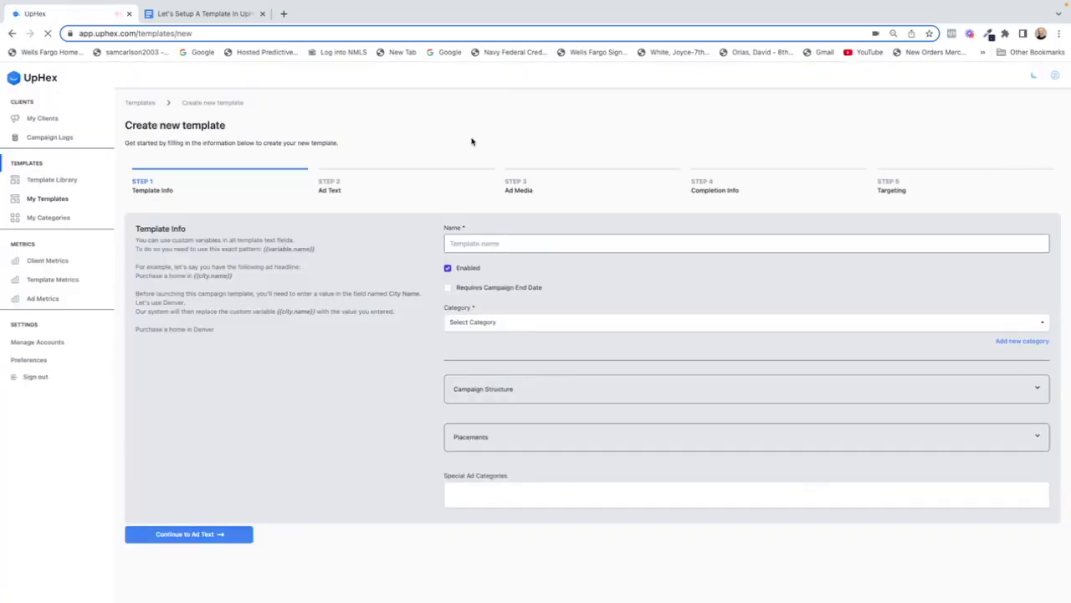
# Switch to the Google Docs document and review the annotated ad example, the ad image, the headline and the body copy
pyautogui.click(216, 14)
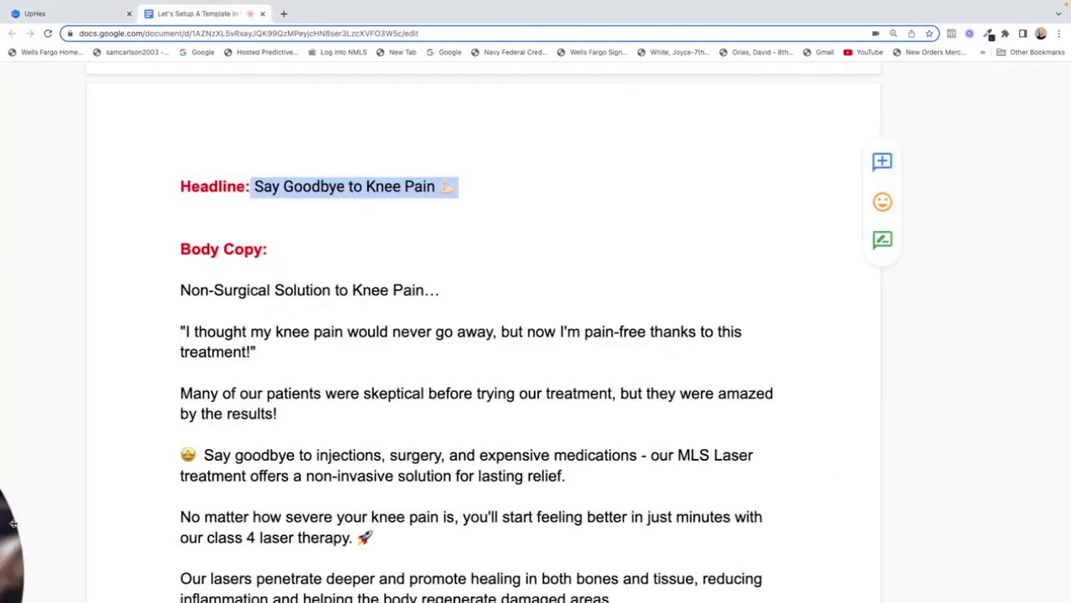
pyautogui.moveTo(20, 529); pyautogui.dragTo(987, 239)
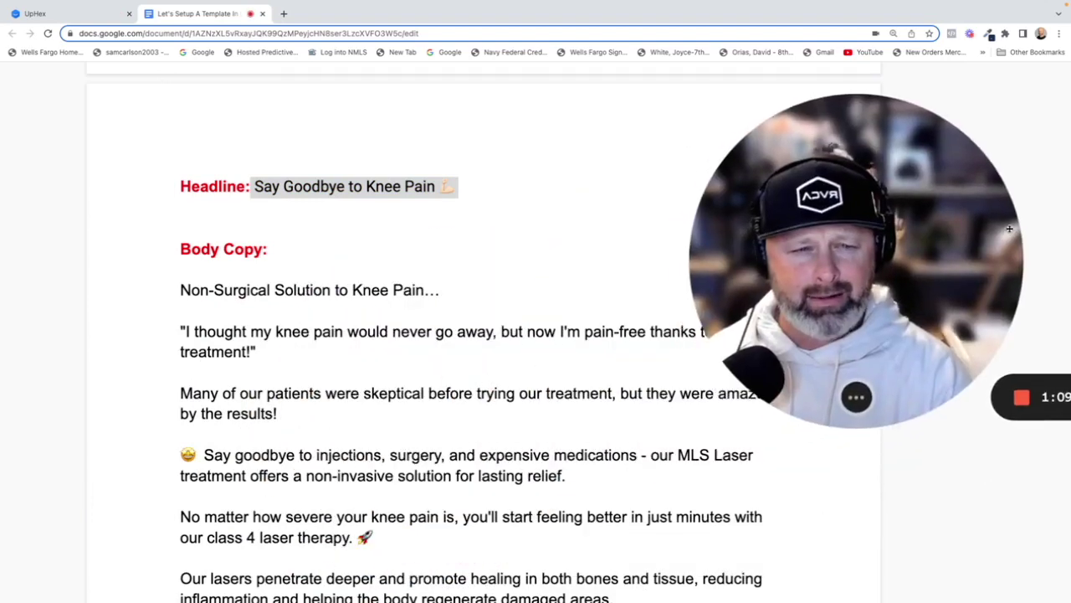
pyautogui.click(469, 290)
pyautogui.scroll(10, 469, 292)
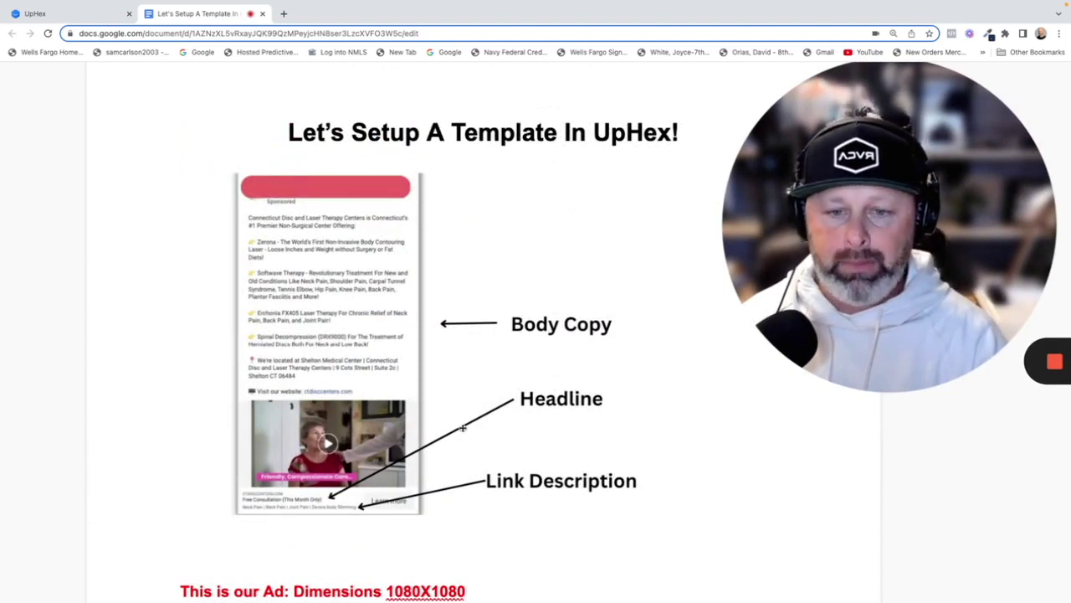
pyautogui.scroll(-3, 476, 438)
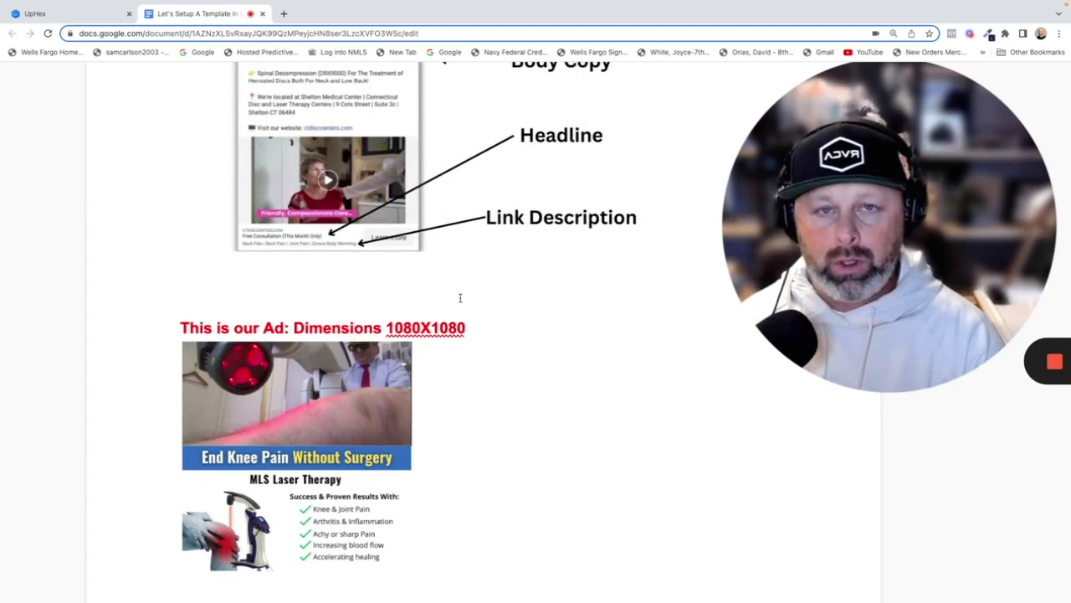
pyautogui.scroll(3, 461, 298)
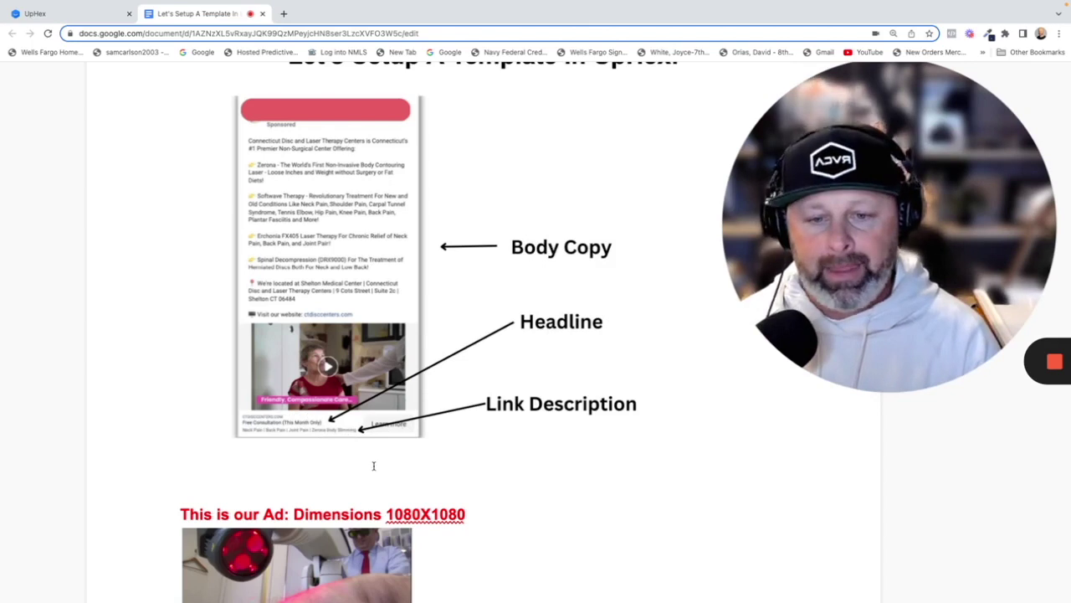
pyautogui.scroll(-5, 373, 465)
pyautogui.scroll(-4, 374, 465)
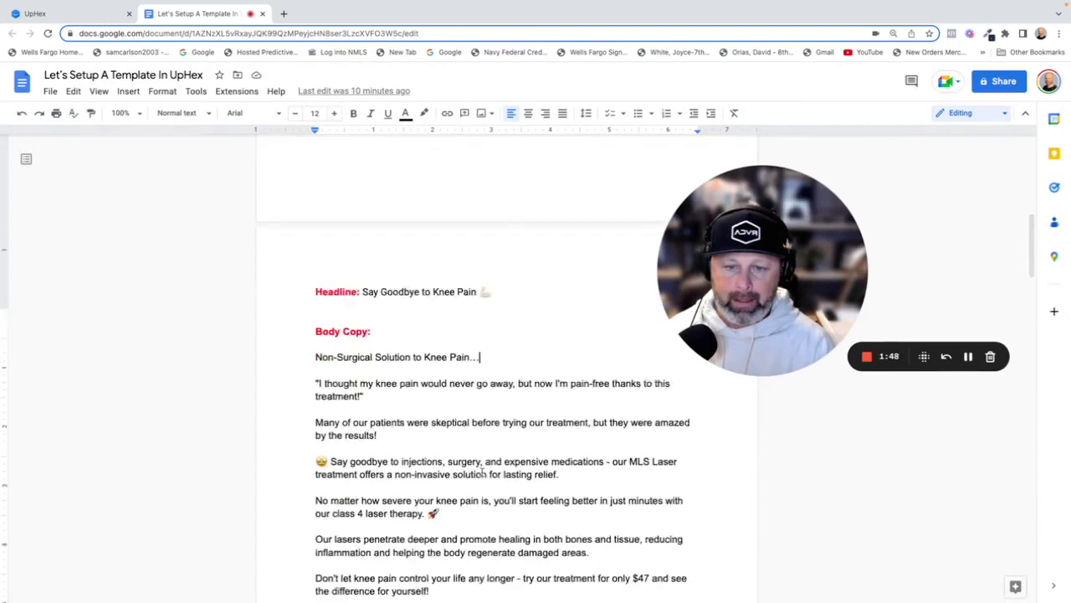
pyautogui.scroll(-1, 483, 473)
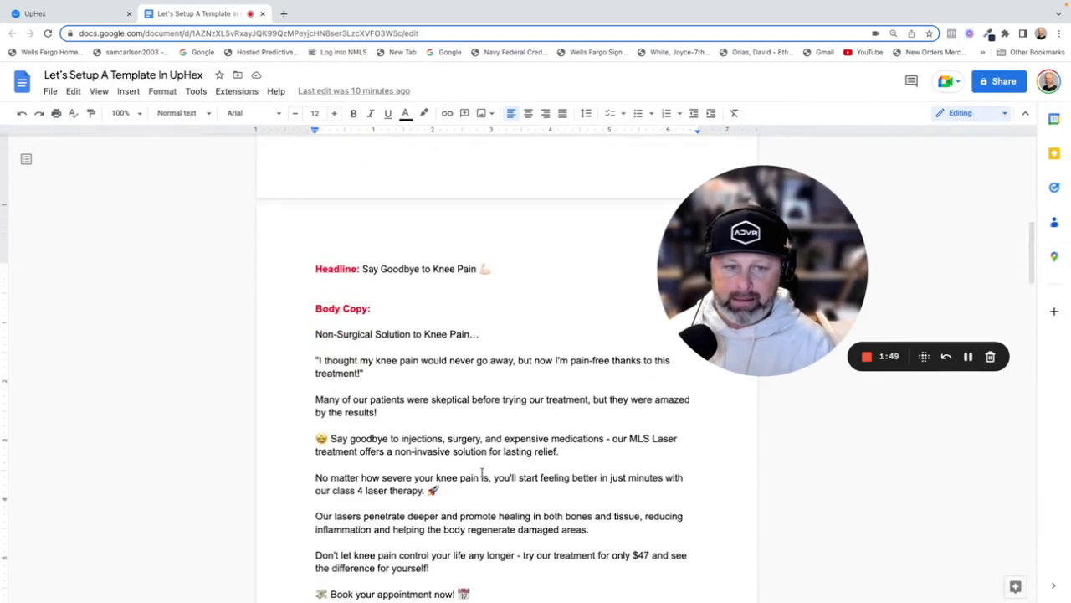
pyautogui.scroll(-1, 462, 470)
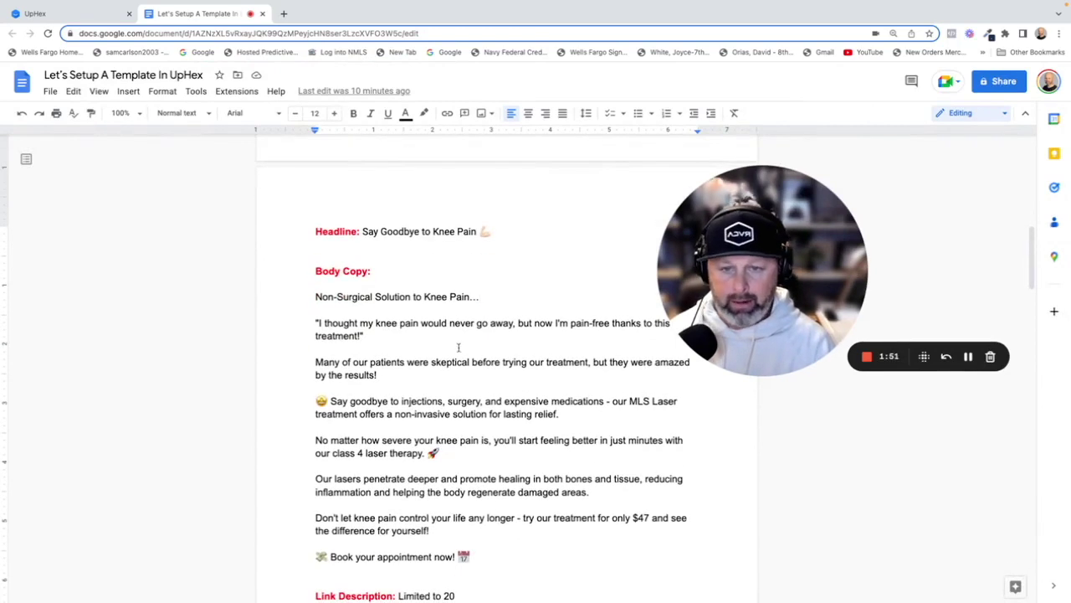
# Copy the headline "Say Goodbye to Knee Pain 💪" from the document and return to the new template form in UpHex
pyautogui.moveTo(498, 231); pyautogui.dragTo(364, 232)
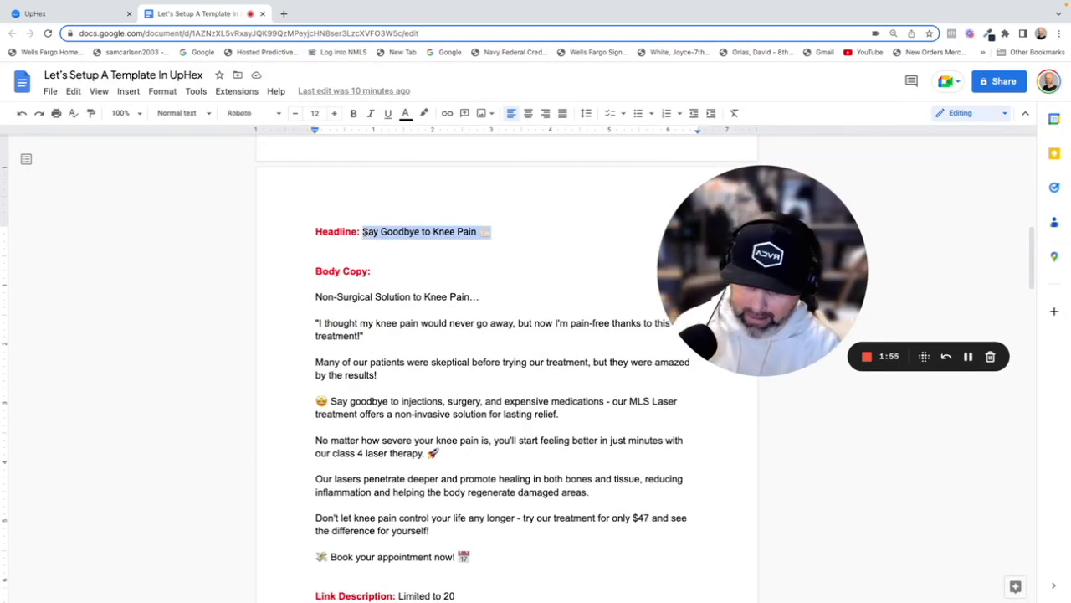
pyautogui.click(88, 14)
pyautogui.moveTo(555, 354); pyautogui.dragTo(79, 440)
# Name the template "MLS Laser | Knee Offer" and leave it enabled
pyautogui.click(526, 242)
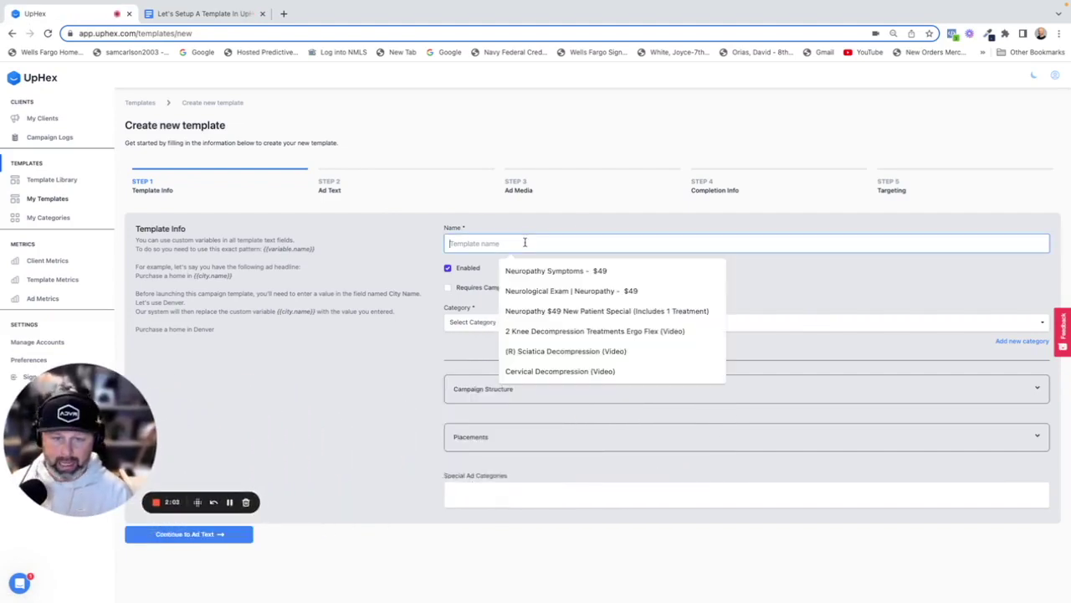
pyautogui.write('M')
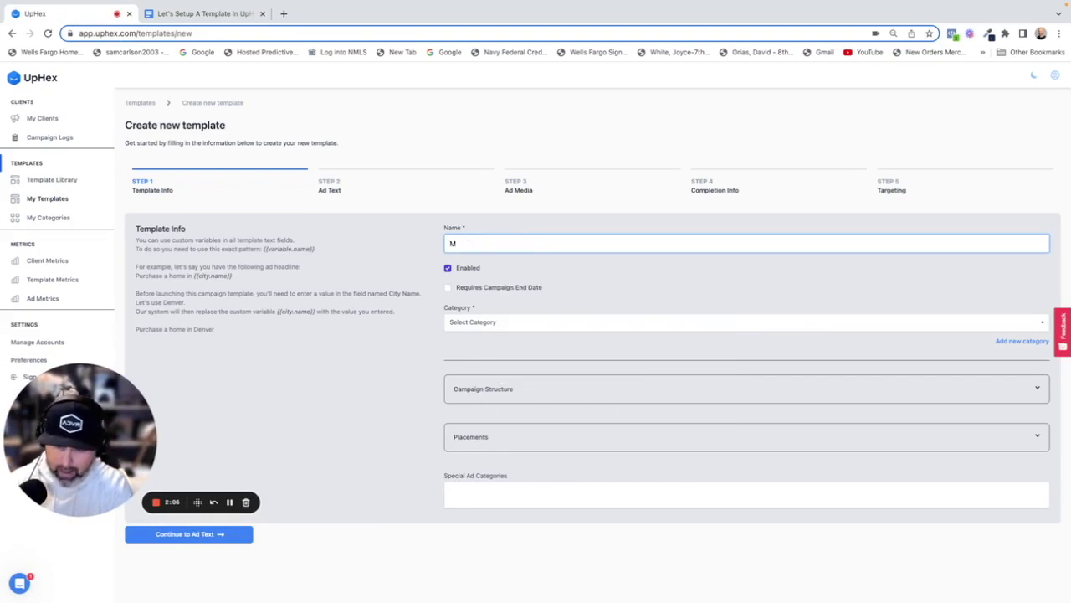
pyautogui.write('LS Las')
pyautogui.write('er | Knee Offer')
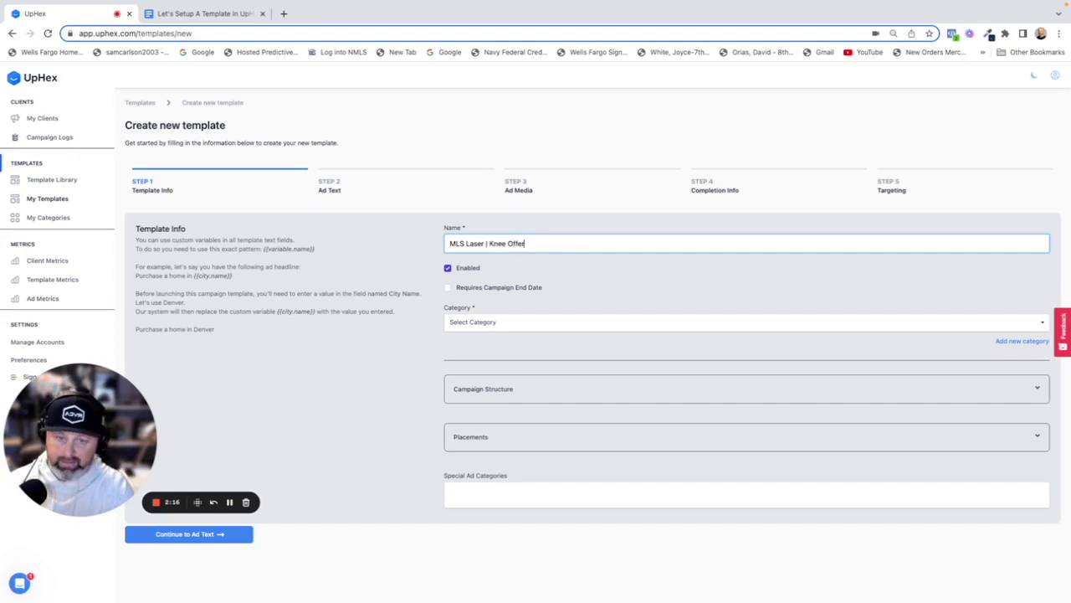
pyautogui.click(448, 269)
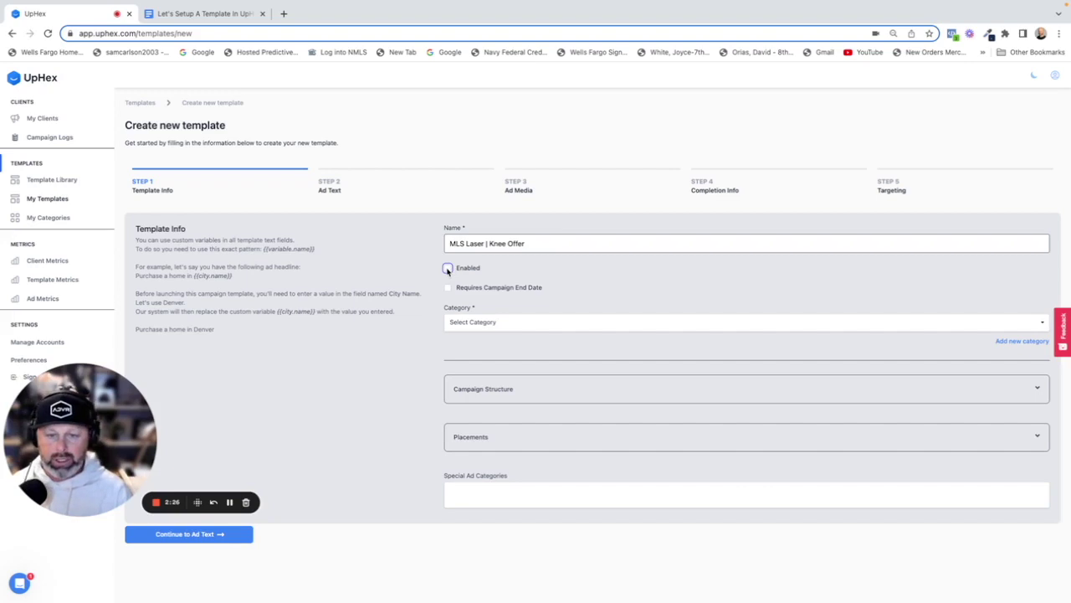
pyautogui.click(448, 269)
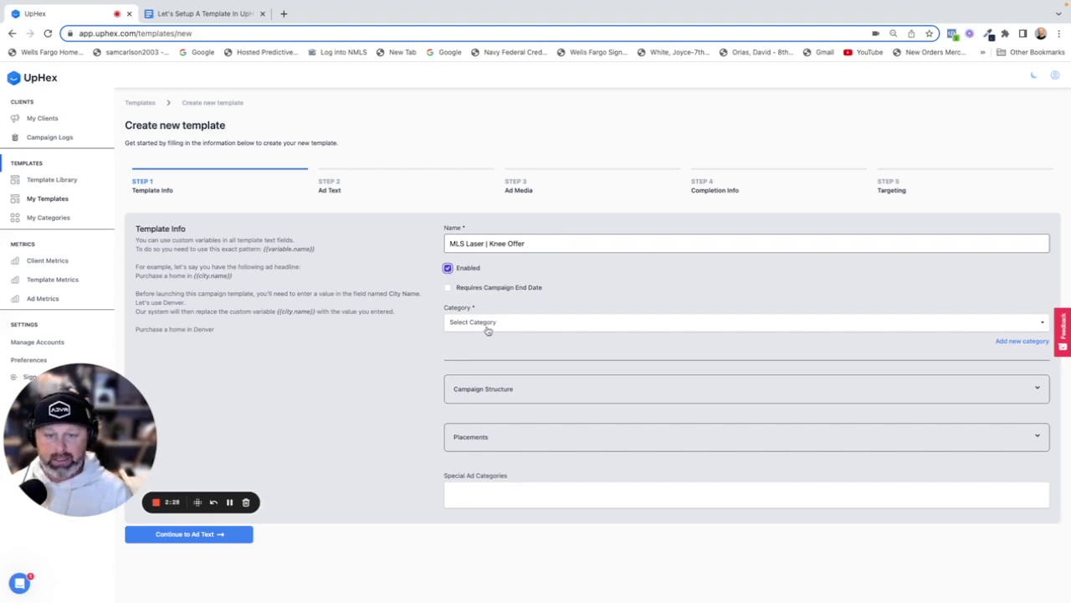
# Set the template's category to Chiropractic Clinics → Laser Treatments
pyautogui.click(495, 326)
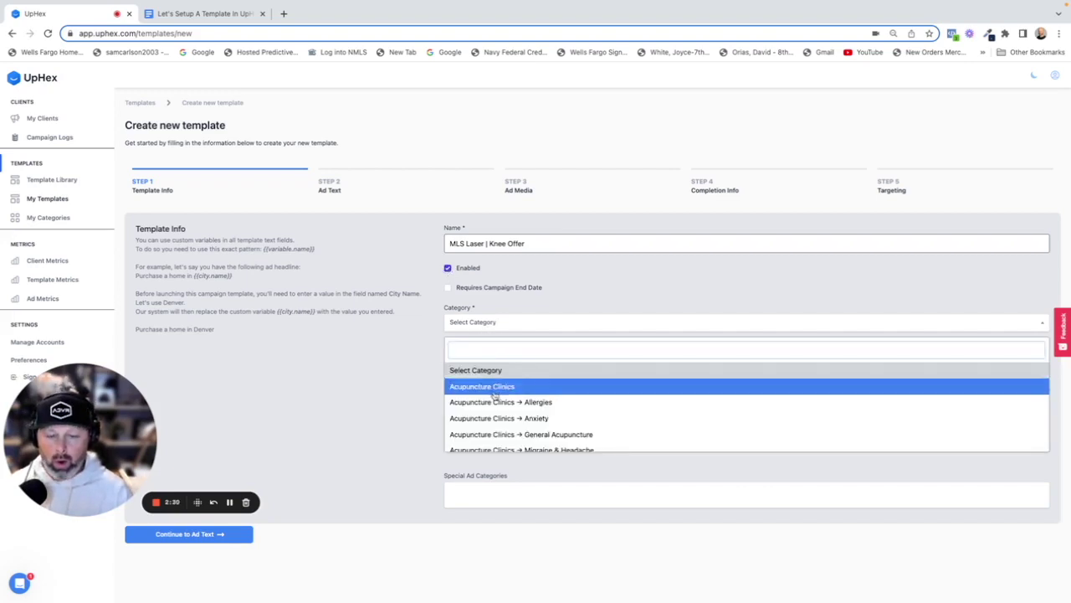
pyautogui.scroll(-2, 494, 397)
pyautogui.scroll(-4, 494, 396)
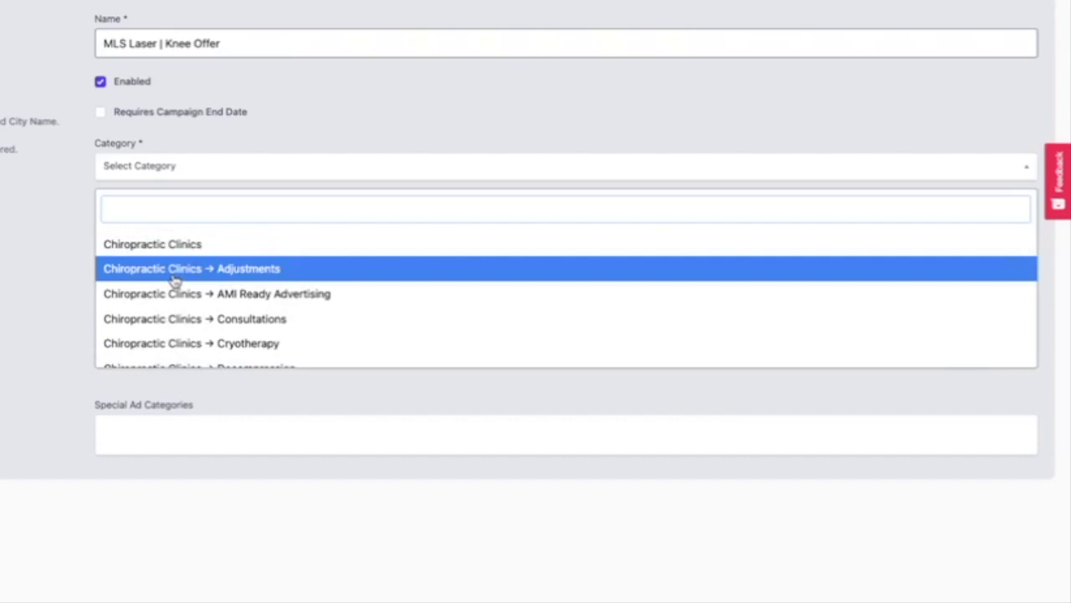
pyautogui.scroll(-3, 174, 280)
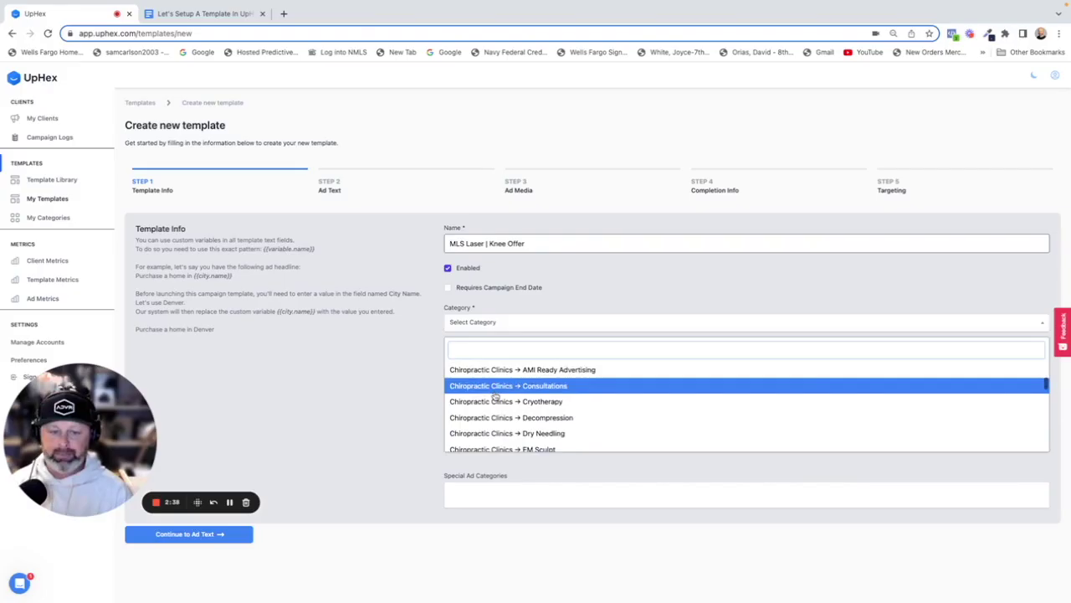
pyautogui.scroll(-2, 495, 396)
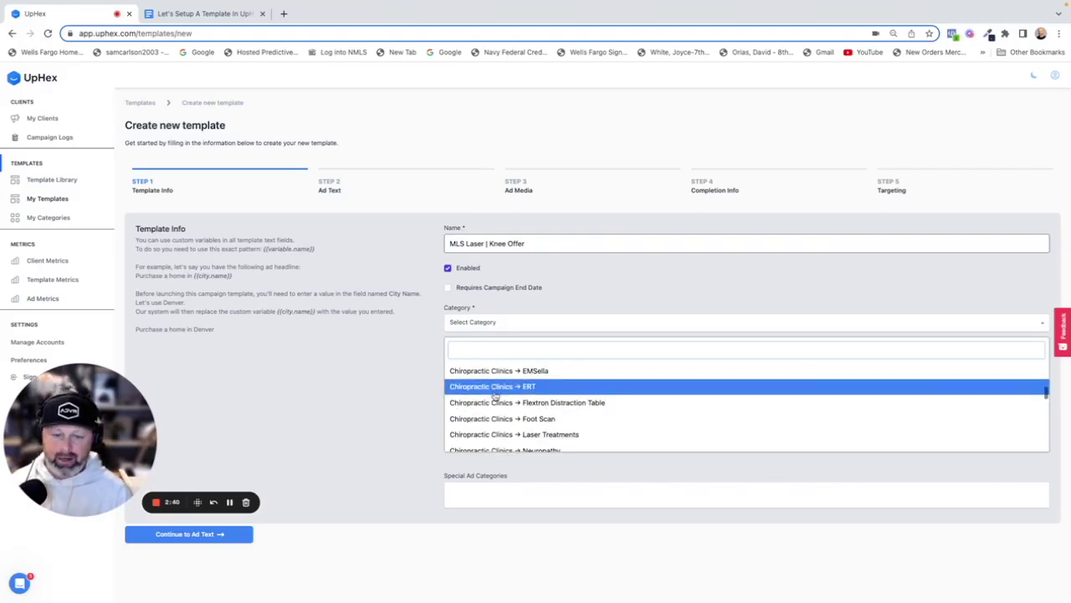
pyautogui.scroll(-2, 495, 397)
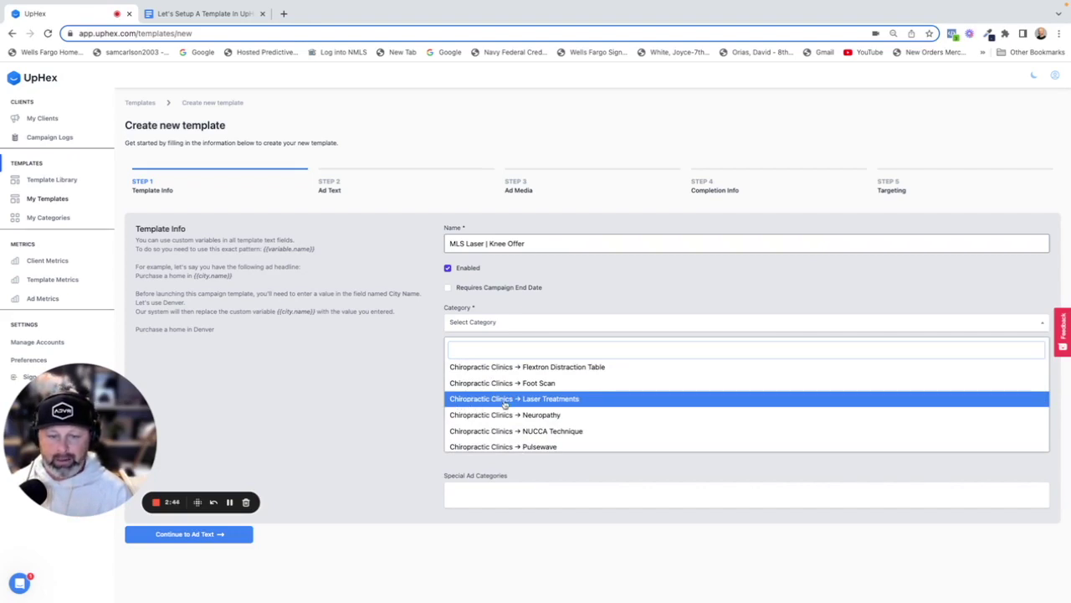
pyautogui.click(535, 400)
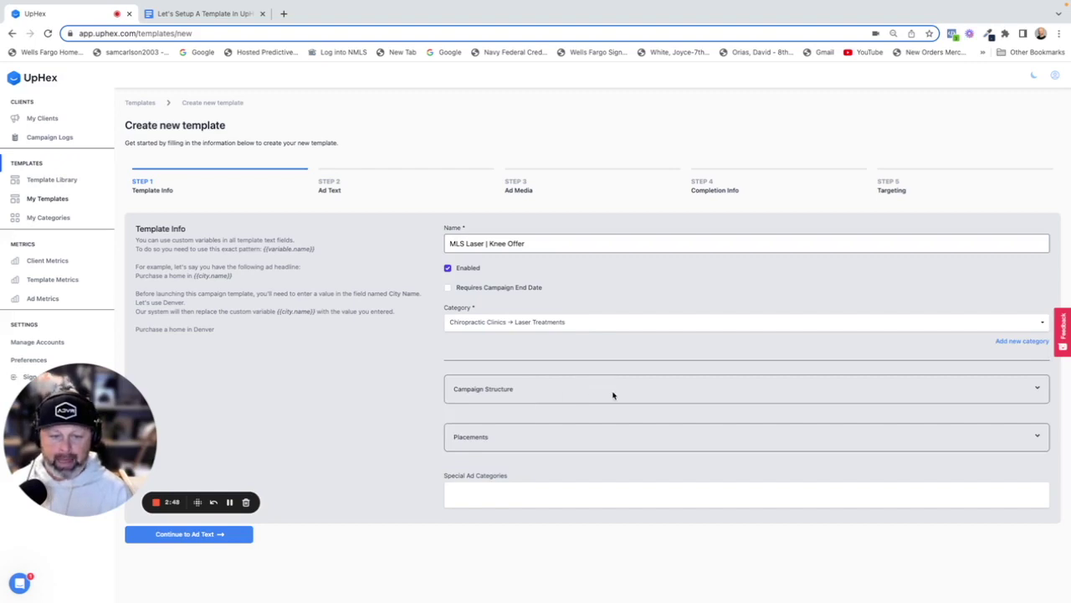
# Examine the campaign structure, manual placement and special ad category options, keeping Automatic Placements and choosing no special ad category
pyautogui.click(1036, 390)
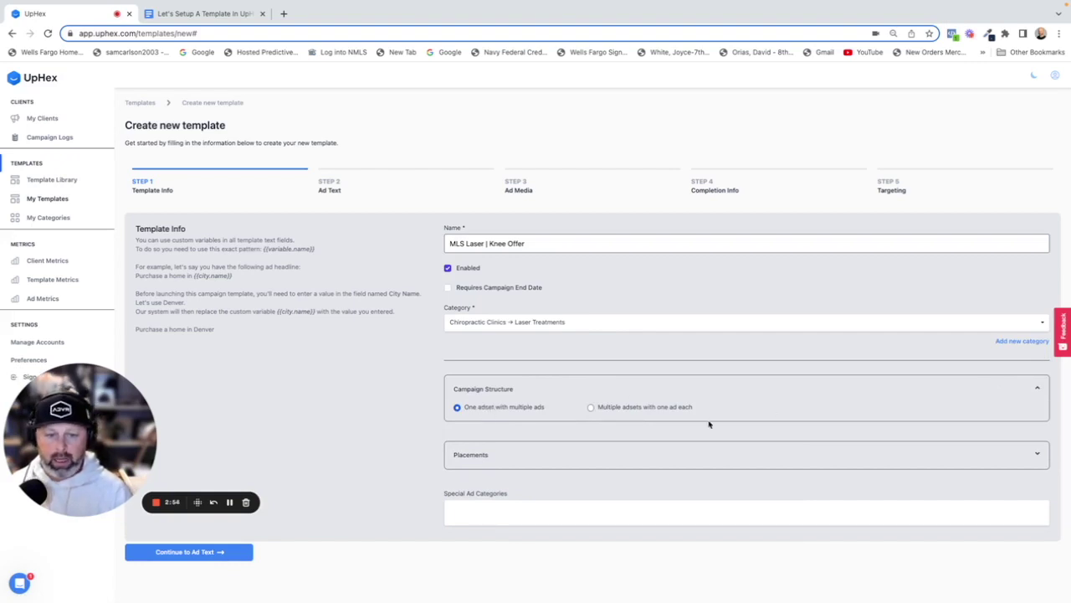
pyautogui.click(1038, 389)
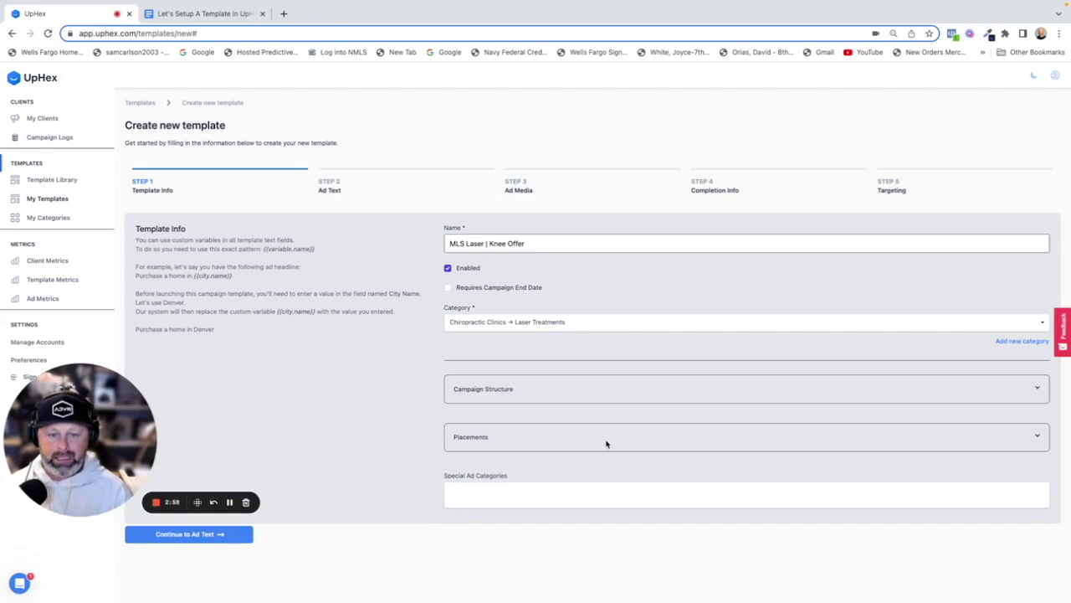
pyautogui.click(1039, 436)
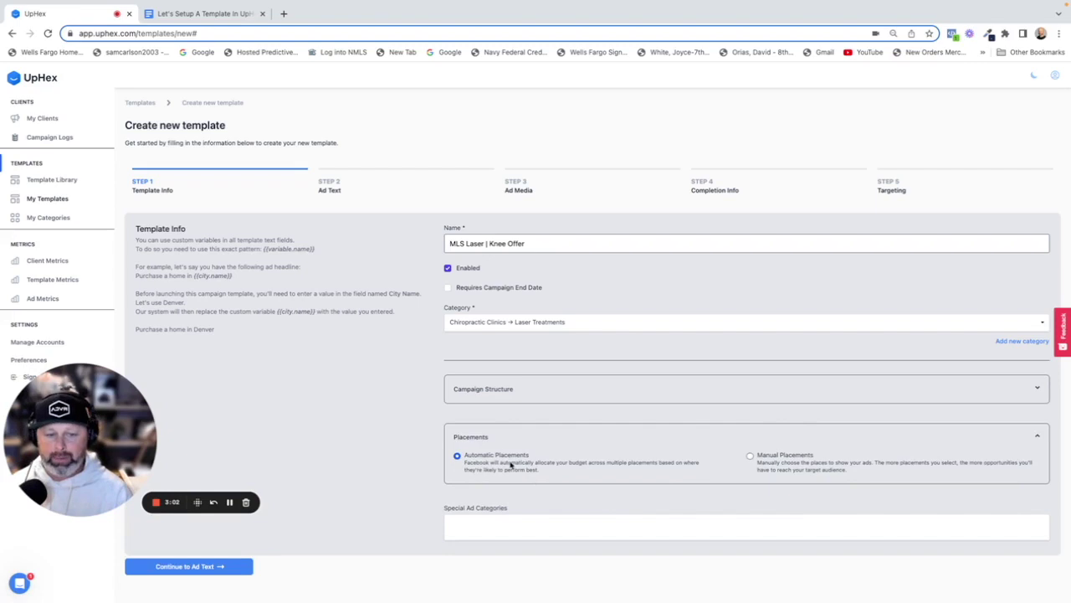
pyautogui.click(750, 456)
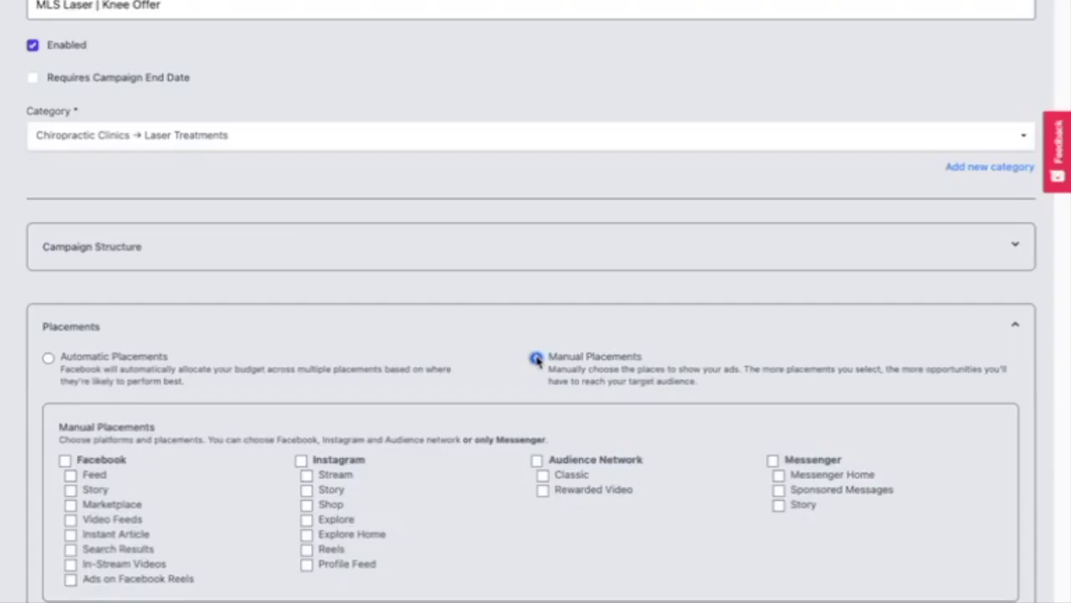
pyautogui.scroll(-1, 537, 359)
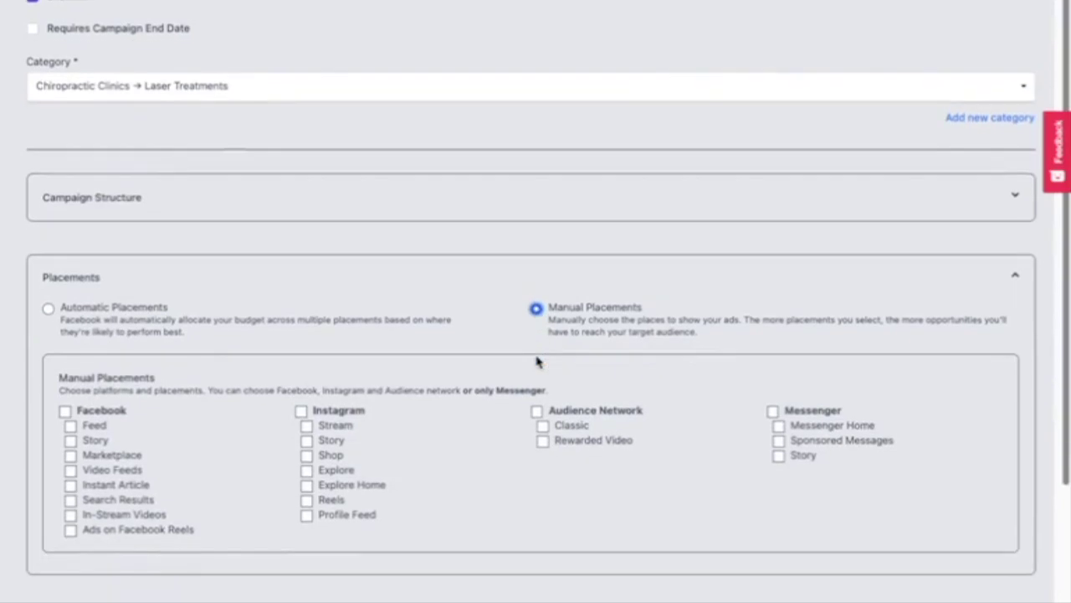
pyautogui.click(48, 309)
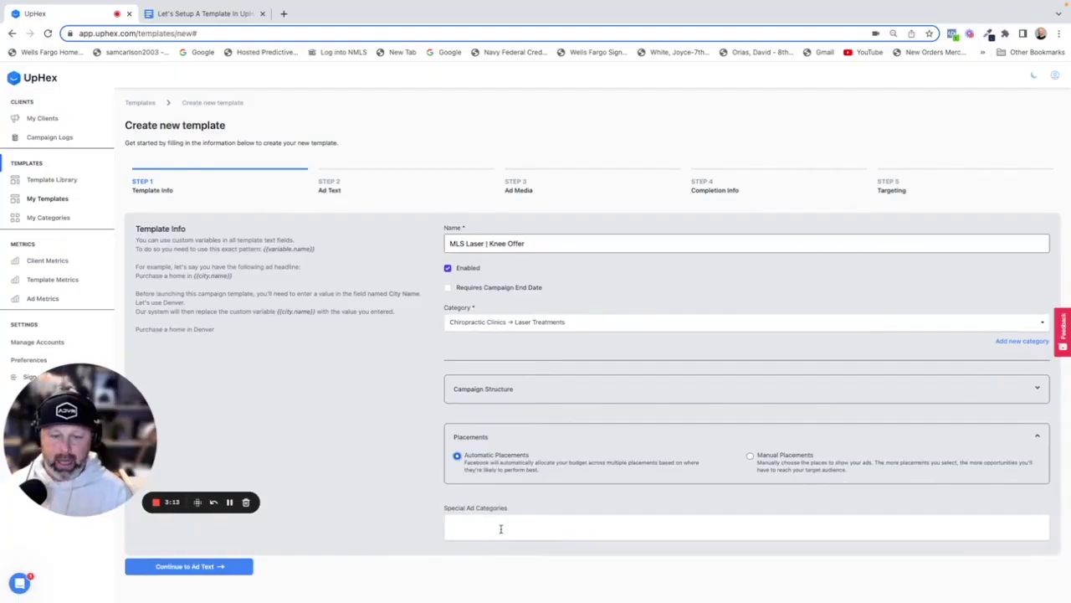
pyautogui.click(117, 483)
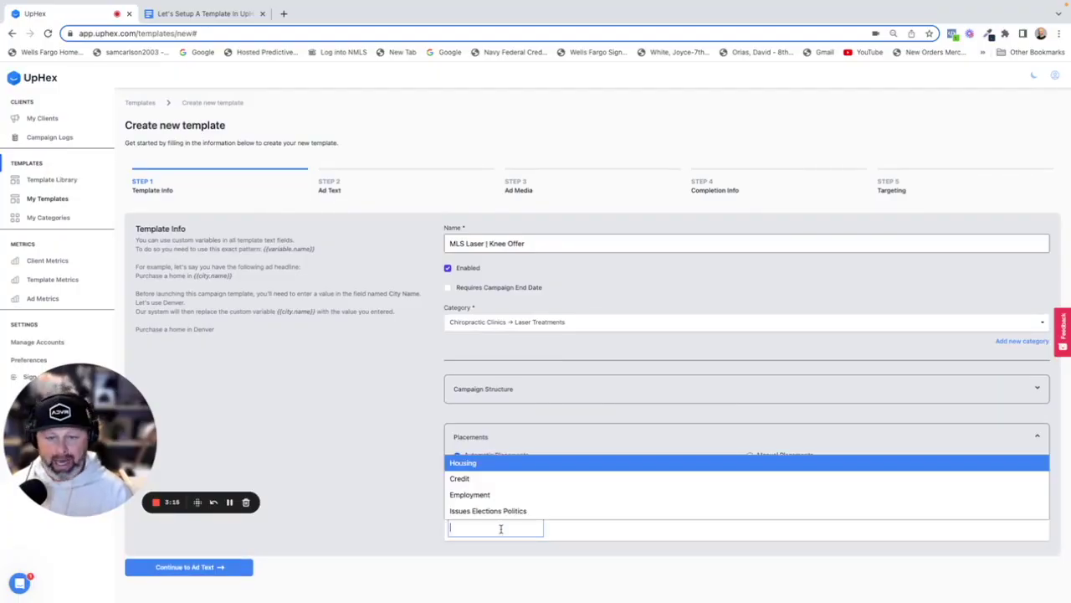
pyautogui.click(381, 487)
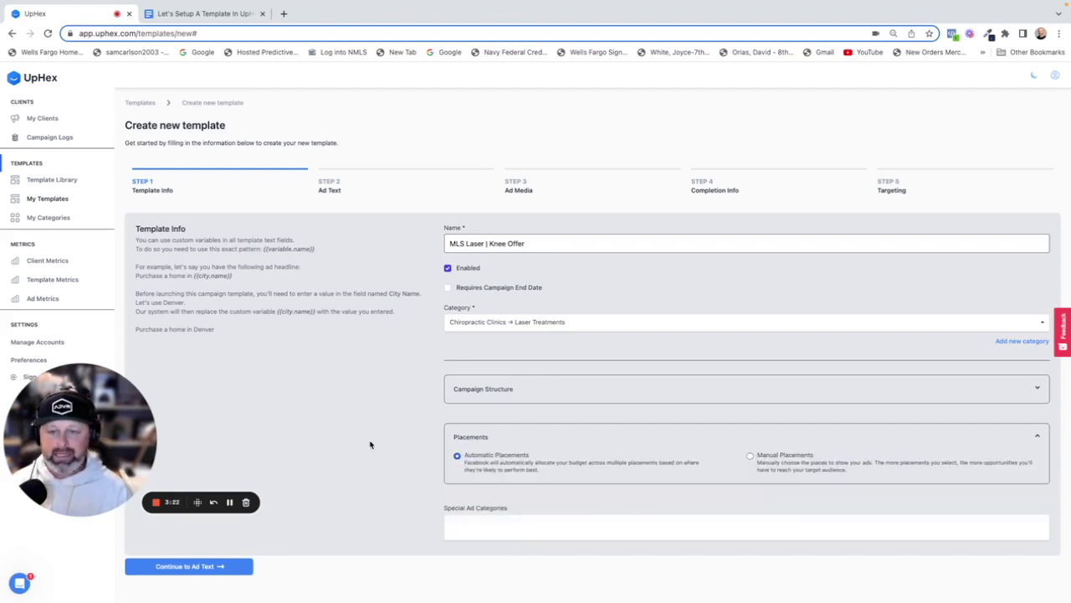
# Continue to the Ad Text step and paste "Say Goodbye to Knee Pain 💪" as the headline
pyautogui.click(224, 568)
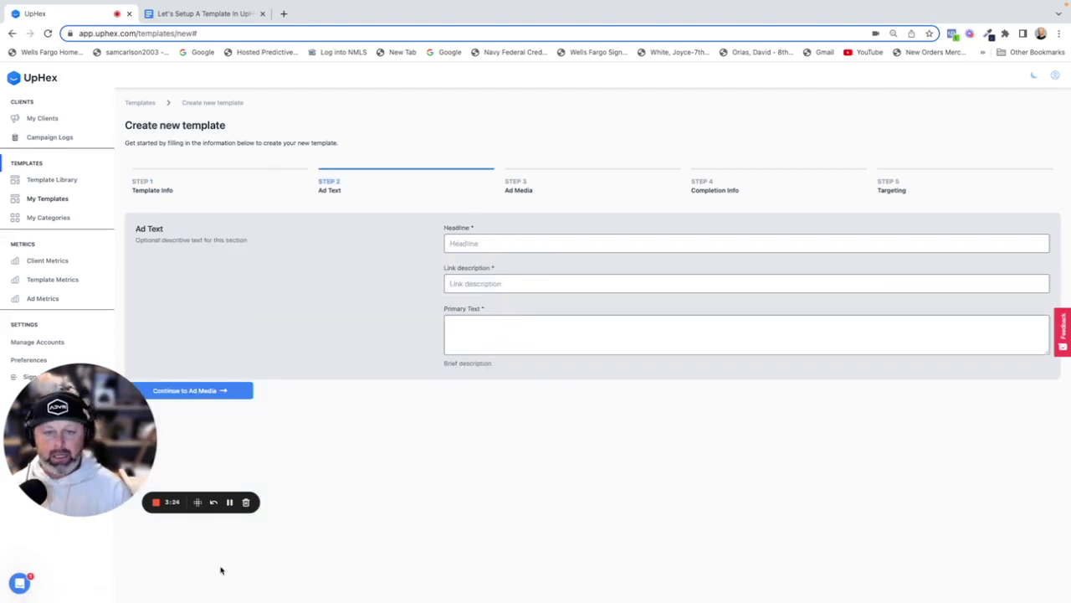
pyautogui.click(474, 243)
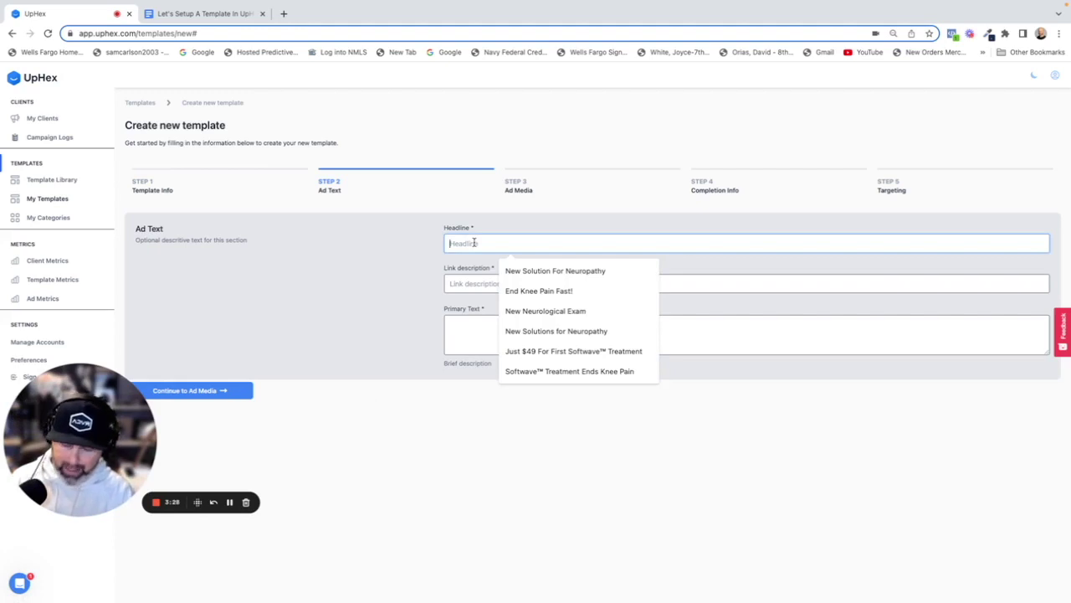
pyautogui.write('Say Goodbye to Knee Pain 💪')
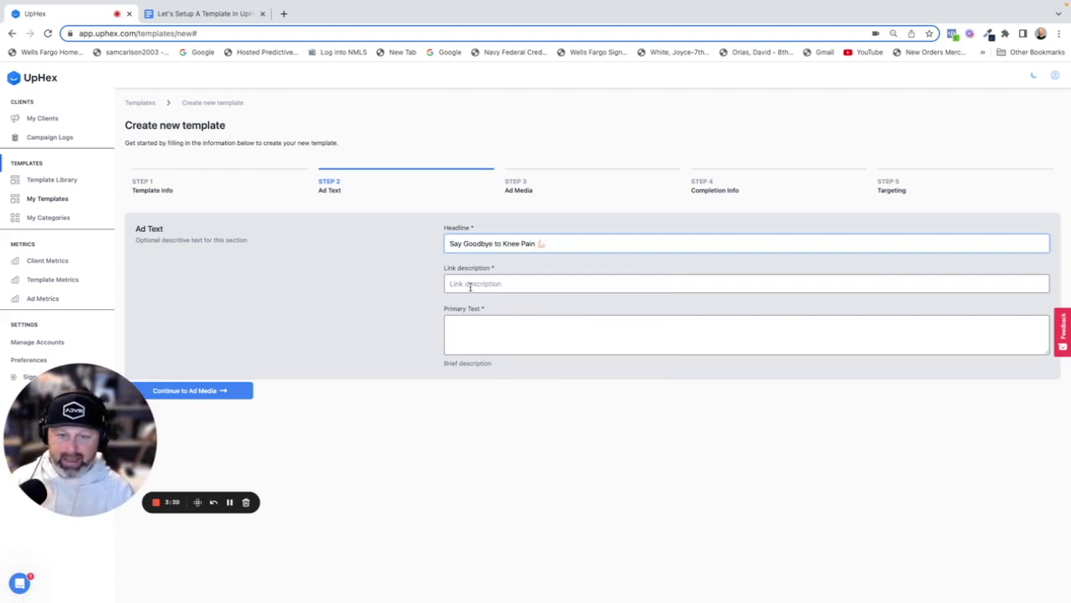
# Set the ad's link description to "Limited to first 20"
pyautogui.click(469, 285)
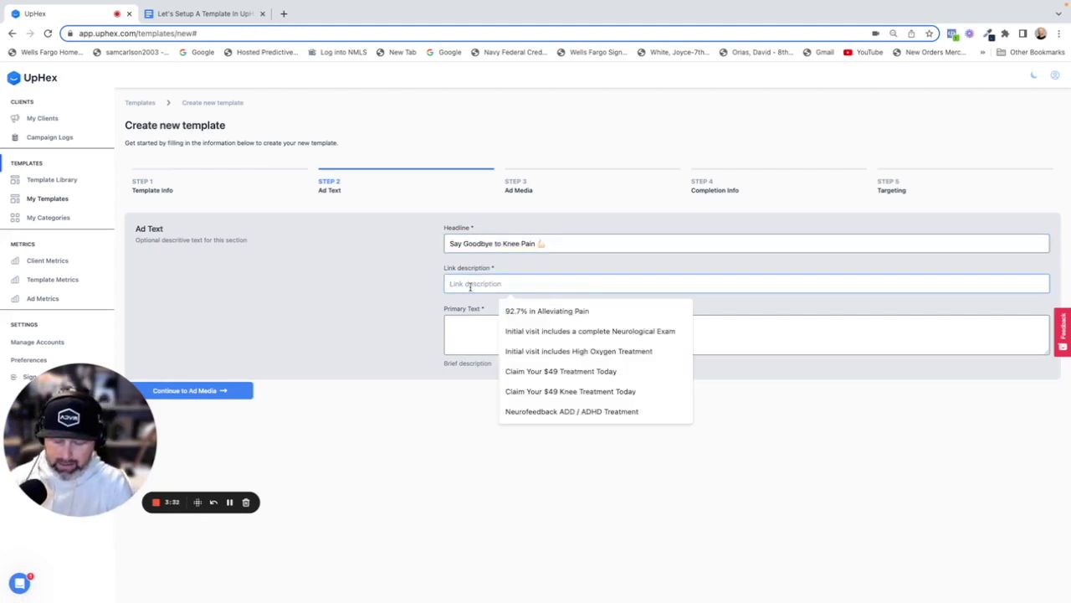
pyautogui.write('Limited to ')
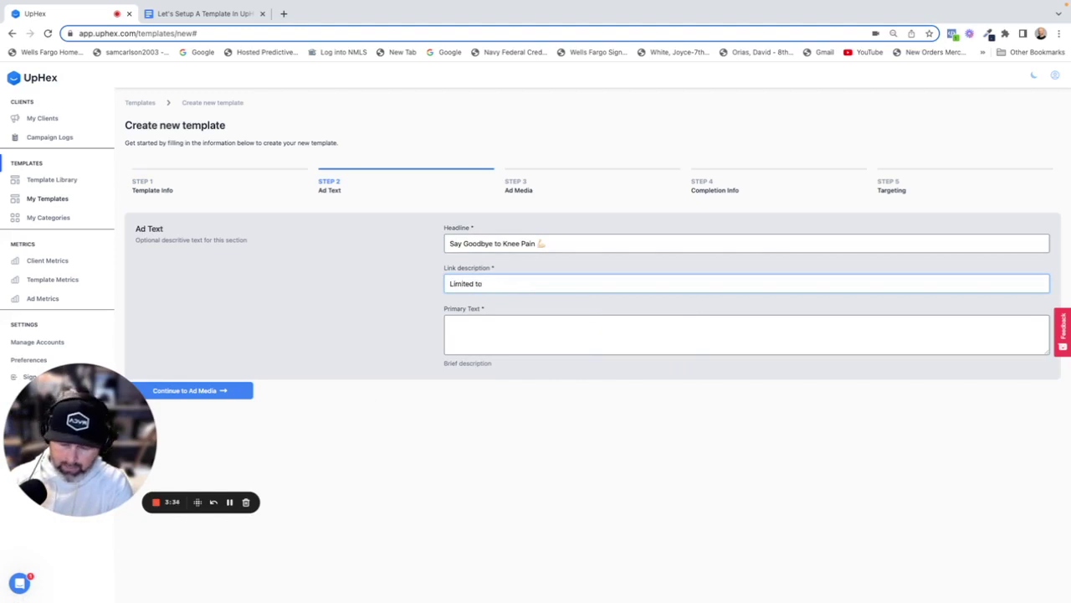
pyautogui.write('first 20')
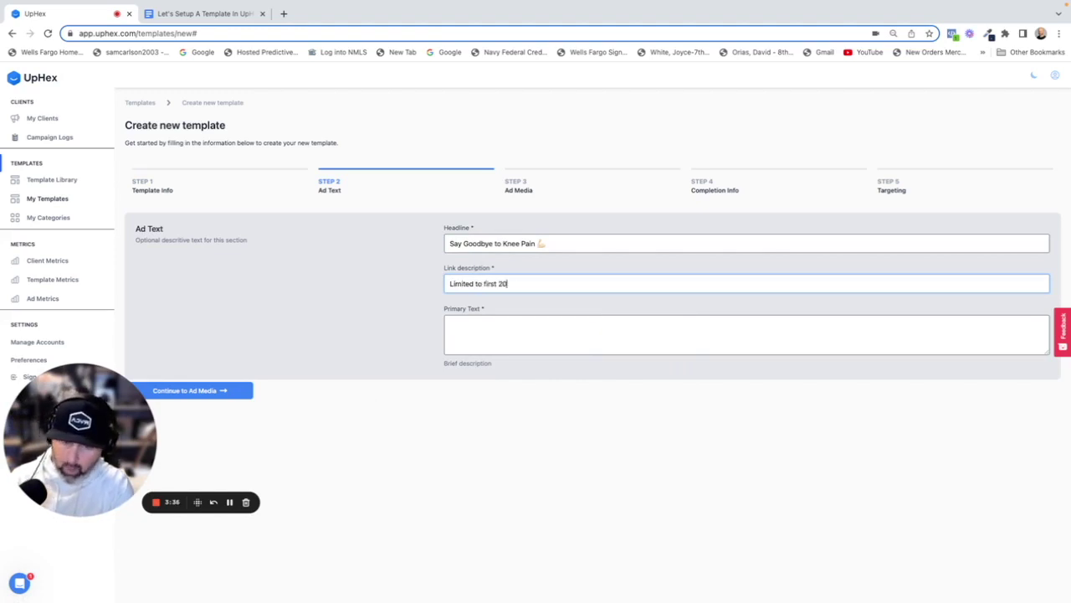
# Enlarge the Primary Text box and paste in the full body copy from the Google Docs document, starting "Non-Surgical Solution to Knee Pain…"
pyautogui.click(460, 328)
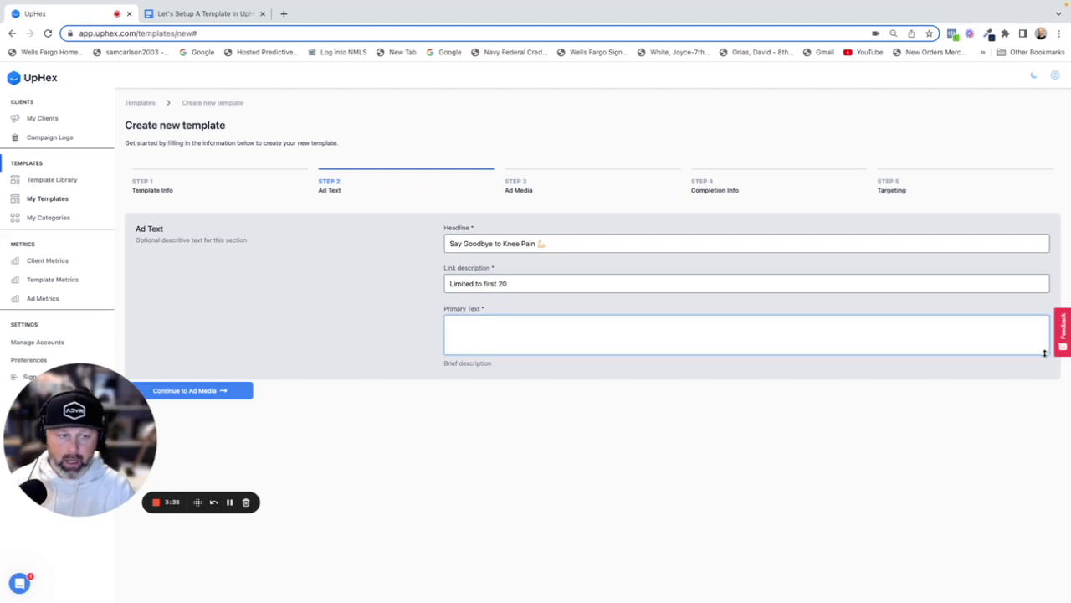
pyautogui.moveTo(1046, 360); pyautogui.dragTo(1044, 445)
pyautogui.moveTo(1042, 353); pyautogui.dragTo(1043, 520)
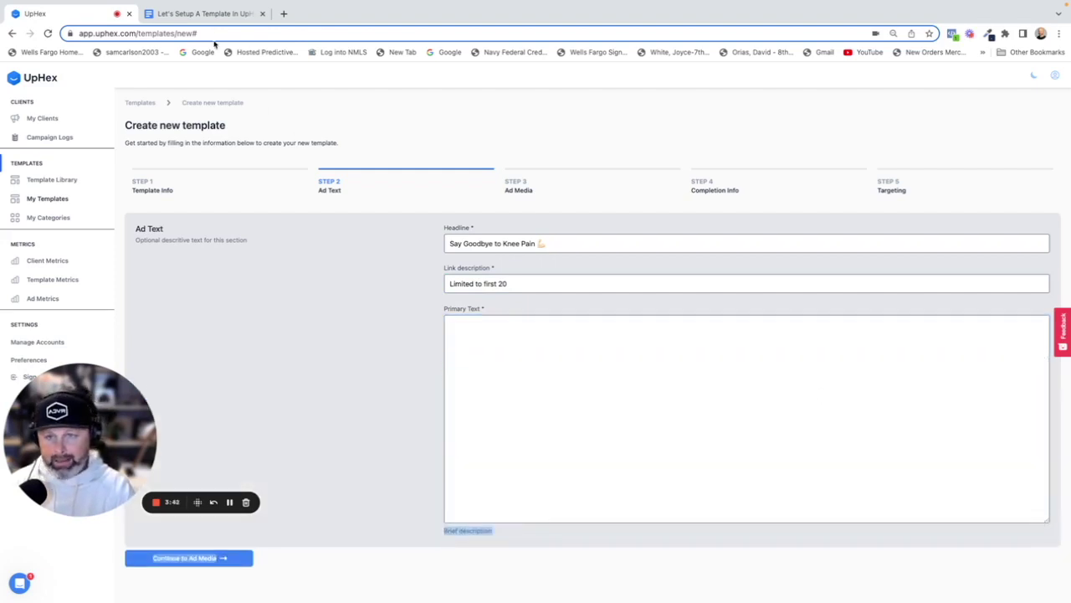
pyautogui.click(205, 14)
pyautogui.scroll(-2, 418, 377)
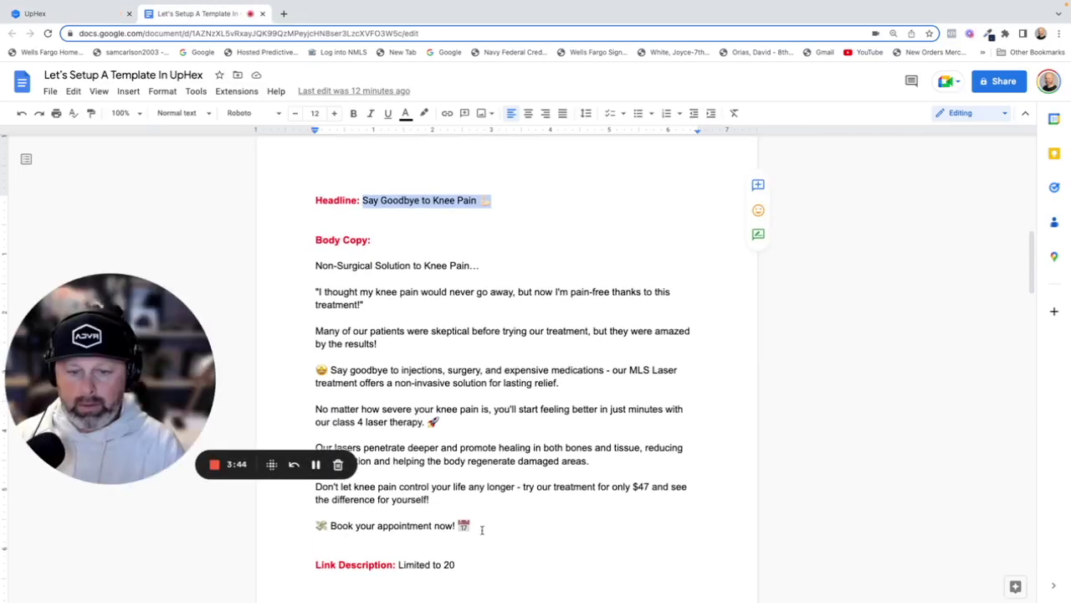
pyautogui.moveTo(482, 529); pyautogui.dragTo(314, 266)
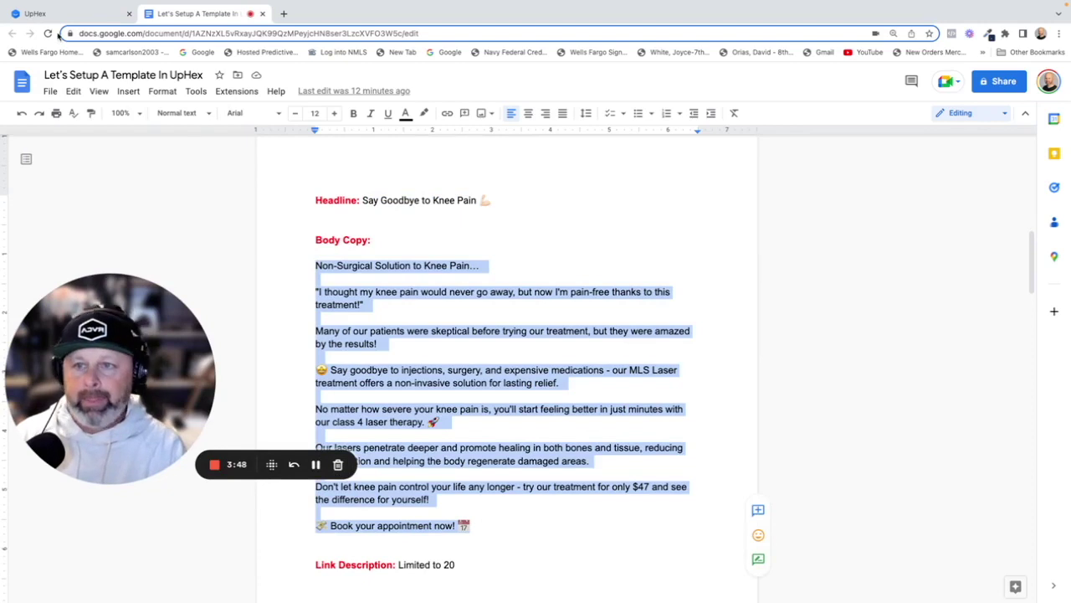
pyautogui.click(63, 14)
pyautogui.click(474, 332)
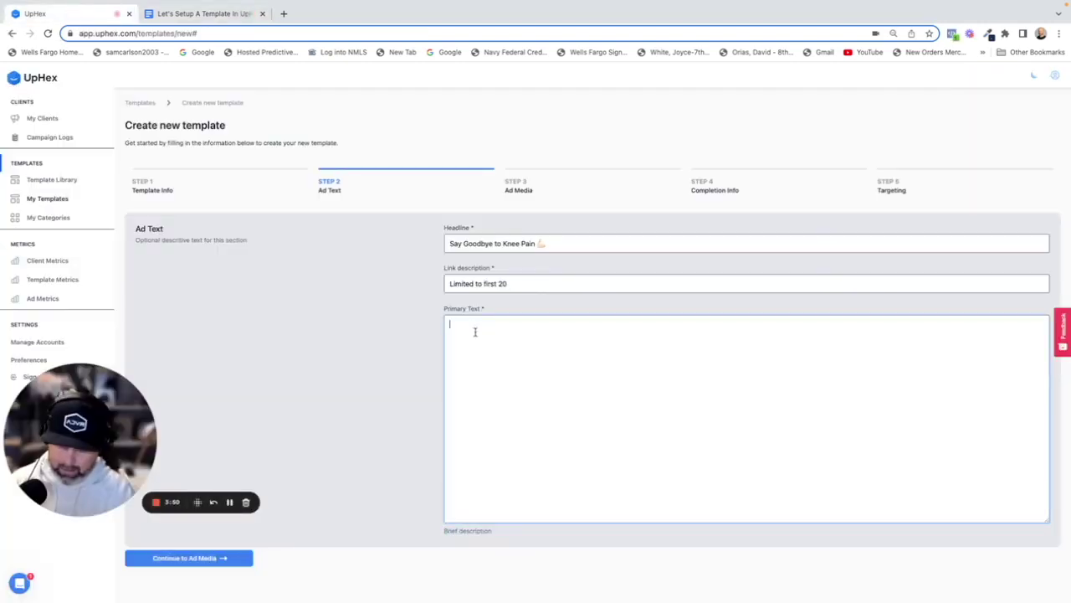
pyautogui.write('Non-Surgical Solution to Knee Pain…   "I thought my knee pain would never go away, but now I\'m pain-free thanks to this treatment!"   Many of our patients were skeptical before trying our treatment, but they were amazed by the results!  😊 Say goodbye to injections, surgery, and expensive medications - our MLS Laser treatment offers a non-invasive solution for lasting relief.   No matter how severe your knee pain is, you\'ll start feeling better in just minutes with our class 4 laser therapy. 🚀  Our lasers penetrate deeper and promote healing in both bones and tissue, reducing inflammation and helping the body regenerate damaged areas.  Don\'t let knee pain control your life any longer - try our treatment for only $47 and see the difference for yourself!  💸 Book your appointment now! 📅')
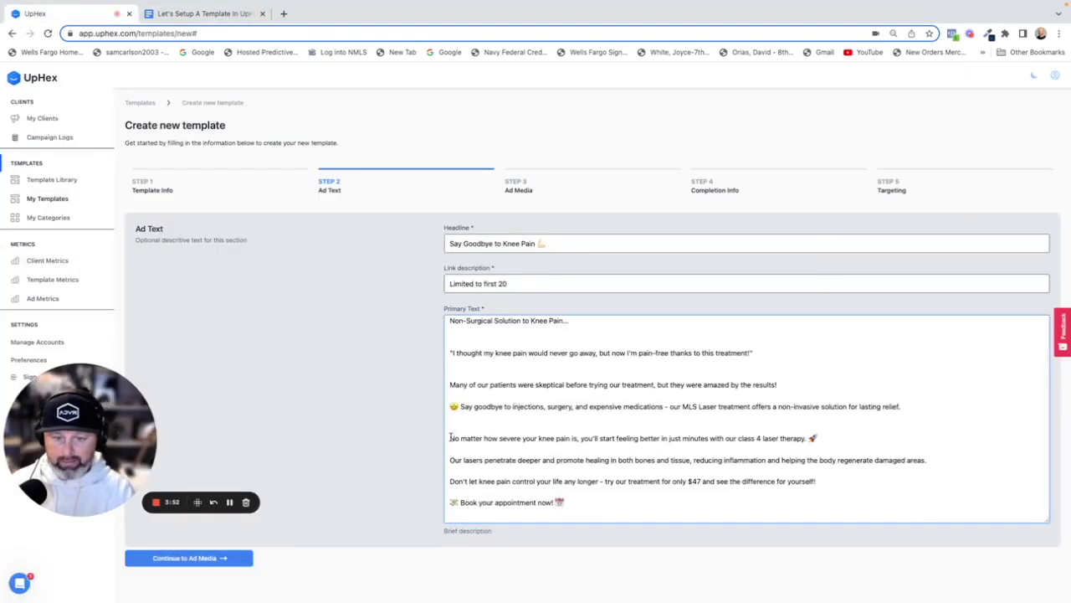
# Remove the extra blank lines in the primary text so that single blank lines separate the paragraphs
pyautogui.click(449, 438)
pyautogui.press('BackSpace')
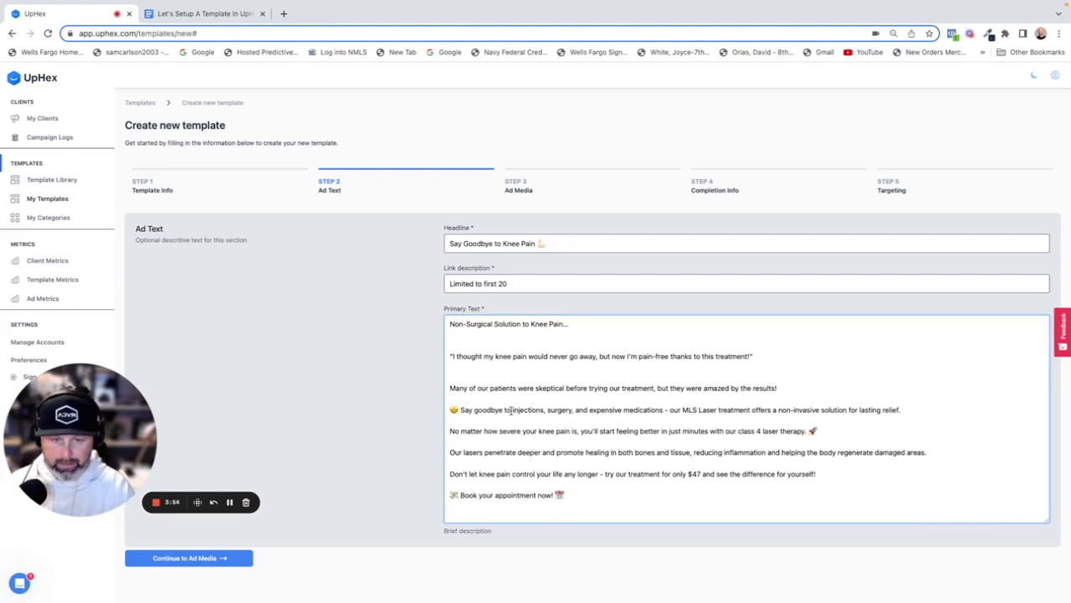
pyautogui.click(450, 388)
pyautogui.press('BackSpace')
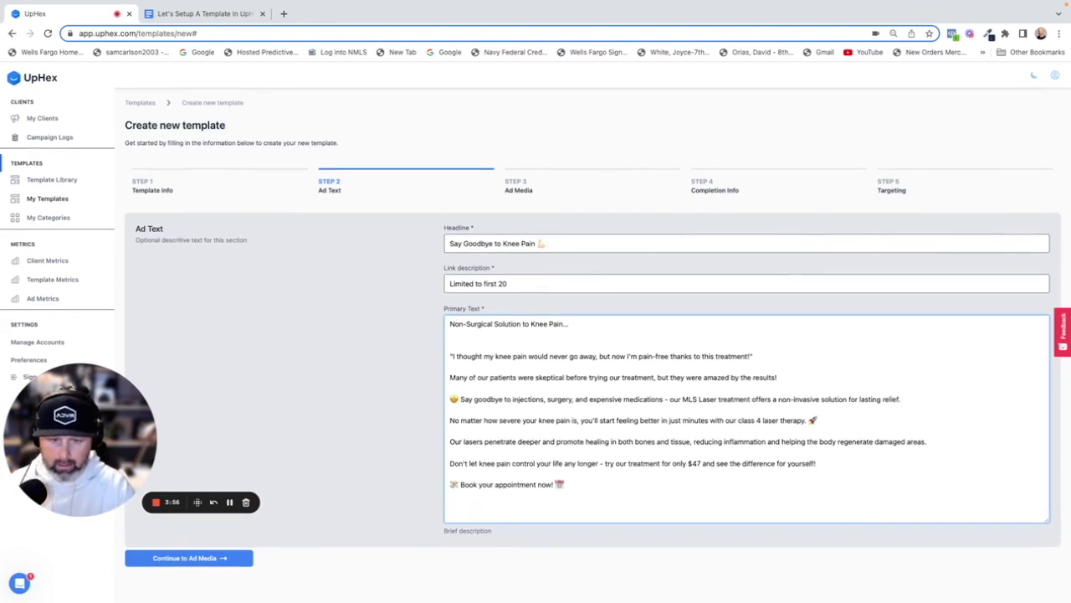
pyautogui.click(449, 356)
pyautogui.press('BackSpace')
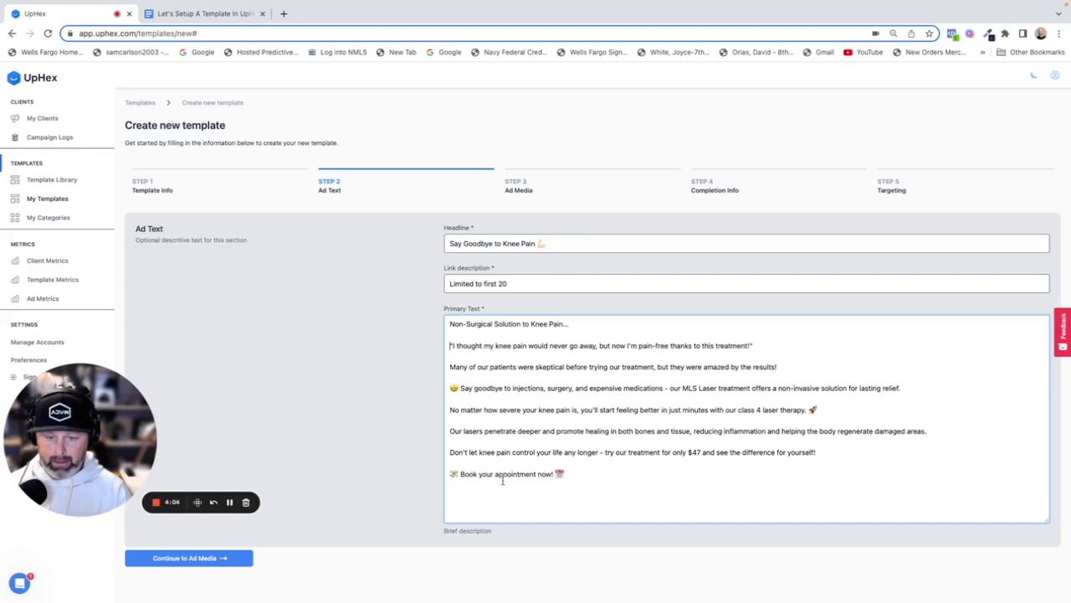
# Continue to Ad Media, choose the Video ad type, and upload New Solutions for Plantar Fasciitis.mp4 with the matching .jpg as its thumbnail
pyautogui.click(209, 558)
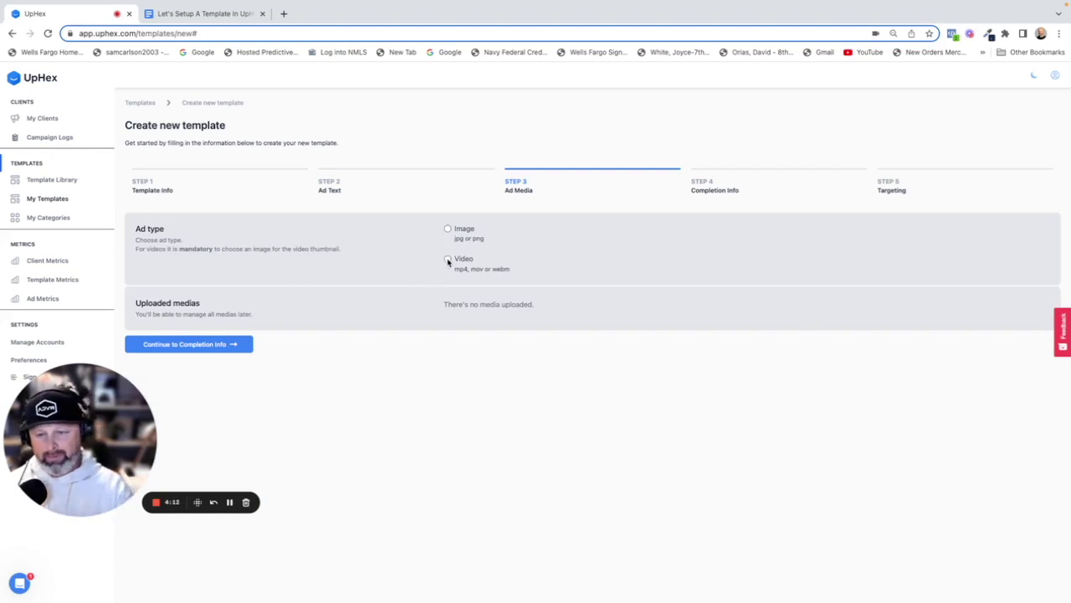
pyautogui.click(447, 259)
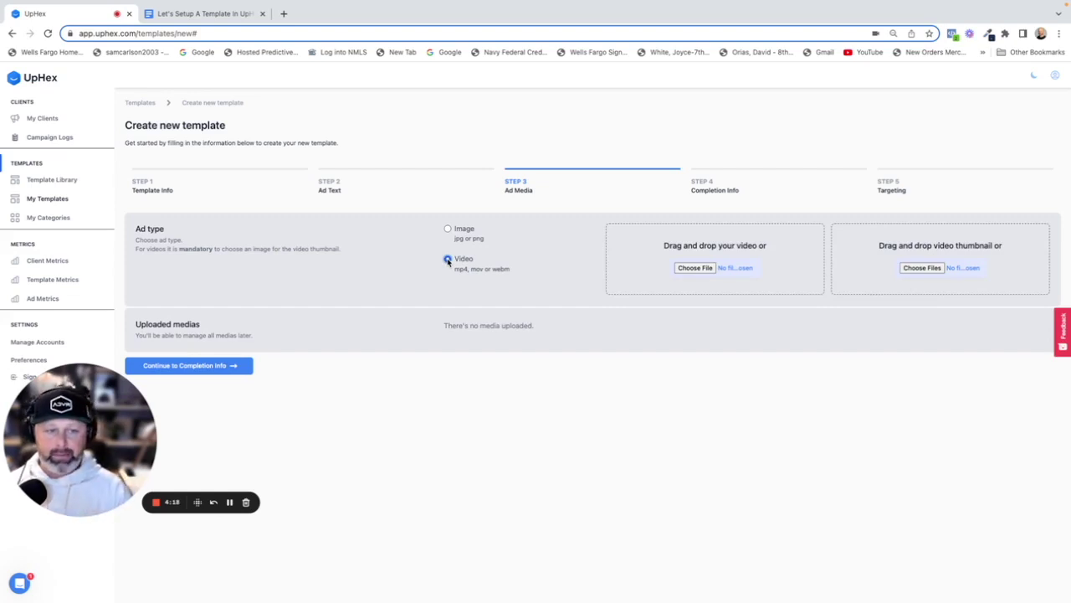
pyautogui.click(694, 267)
pyautogui.click(694, 268)
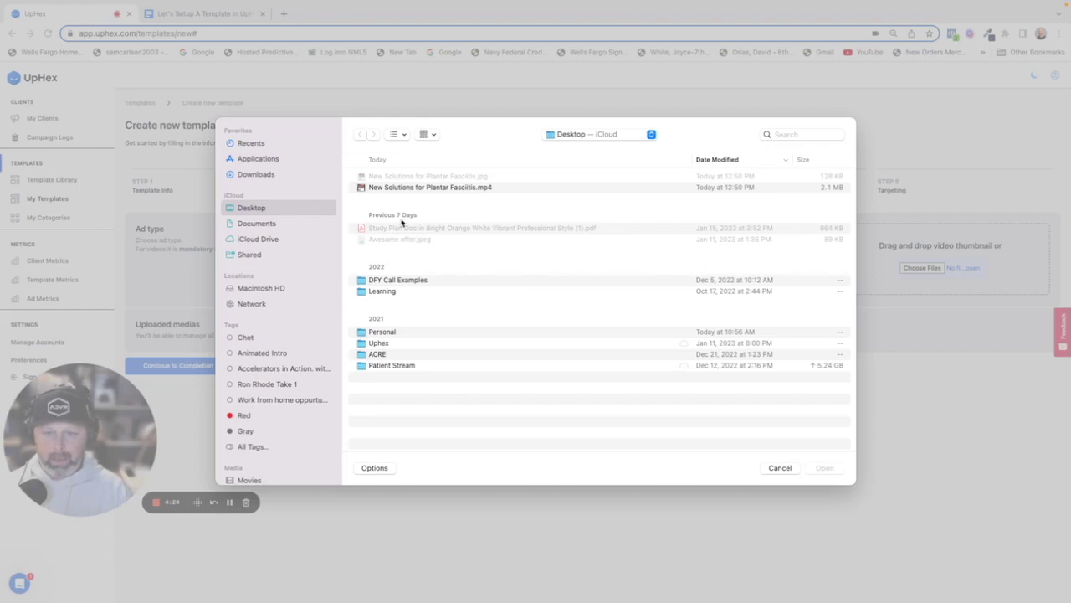
pyautogui.doubleClick(422, 187)
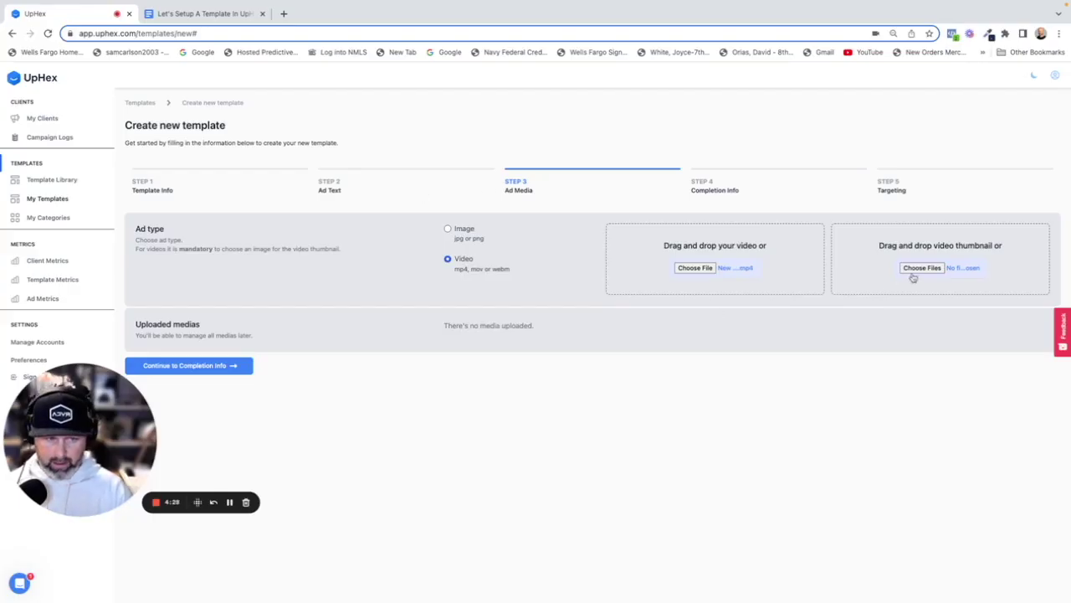
pyautogui.click(922, 268)
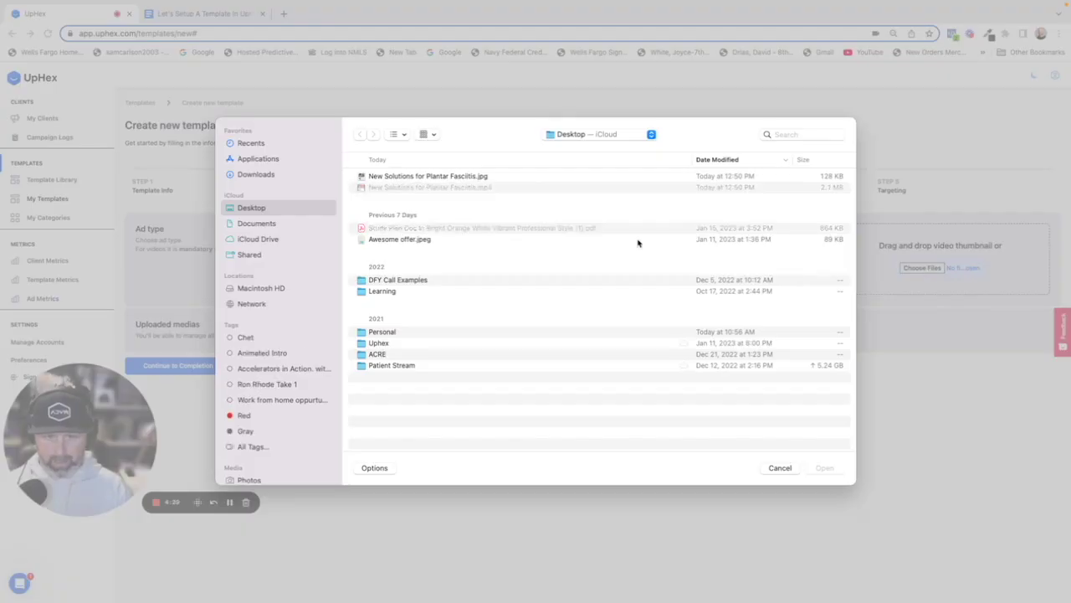
pyautogui.doubleClick(445, 177)
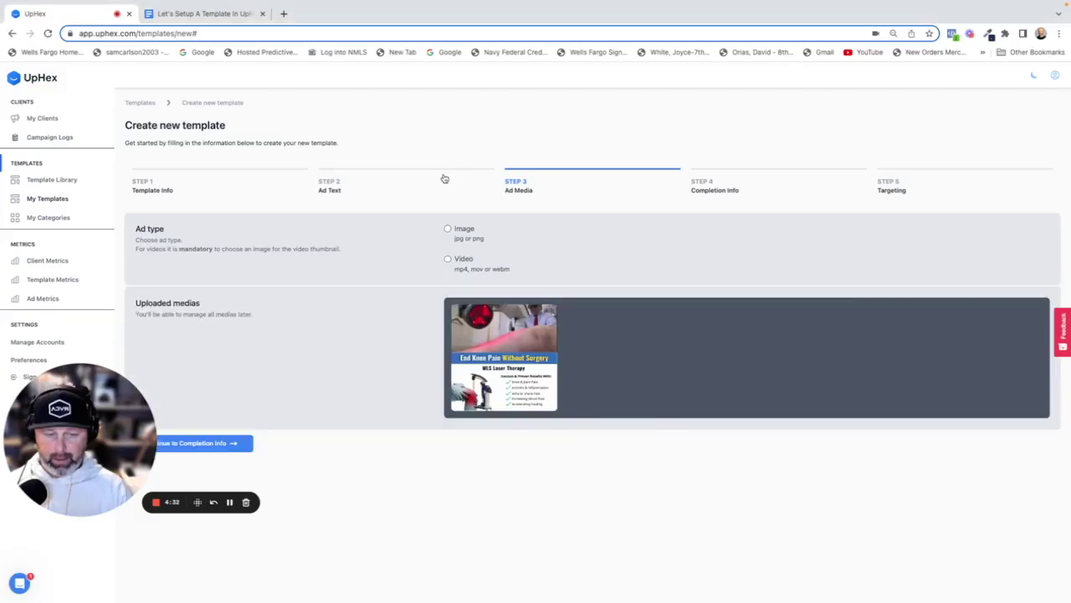
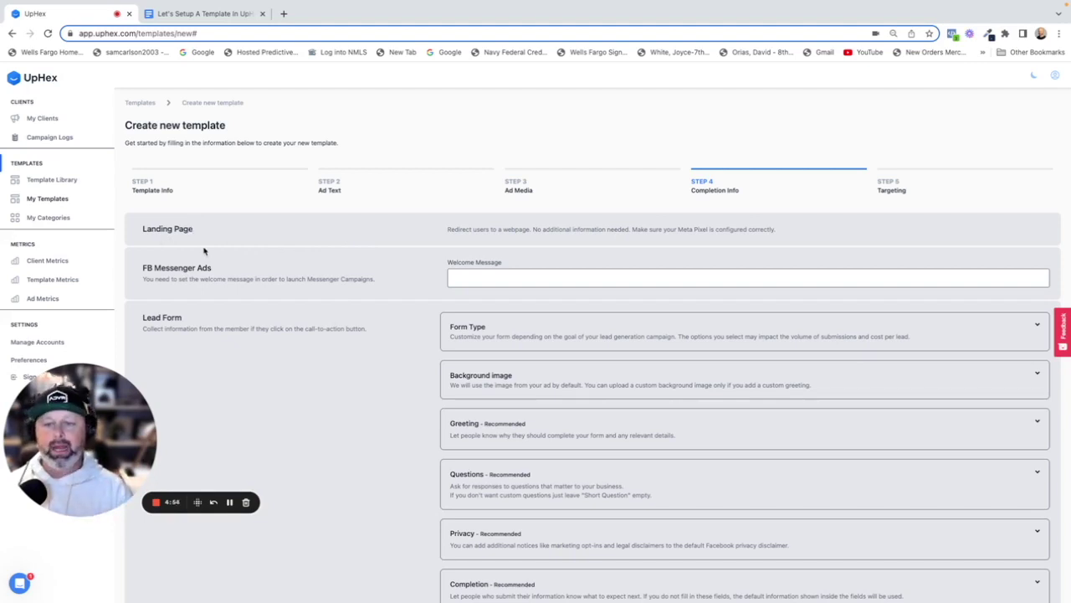
# In the Completion Info step, set the FB Messenger Ads welcome message to "Knee pain is no fun..."
pyautogui.click(475, 277)
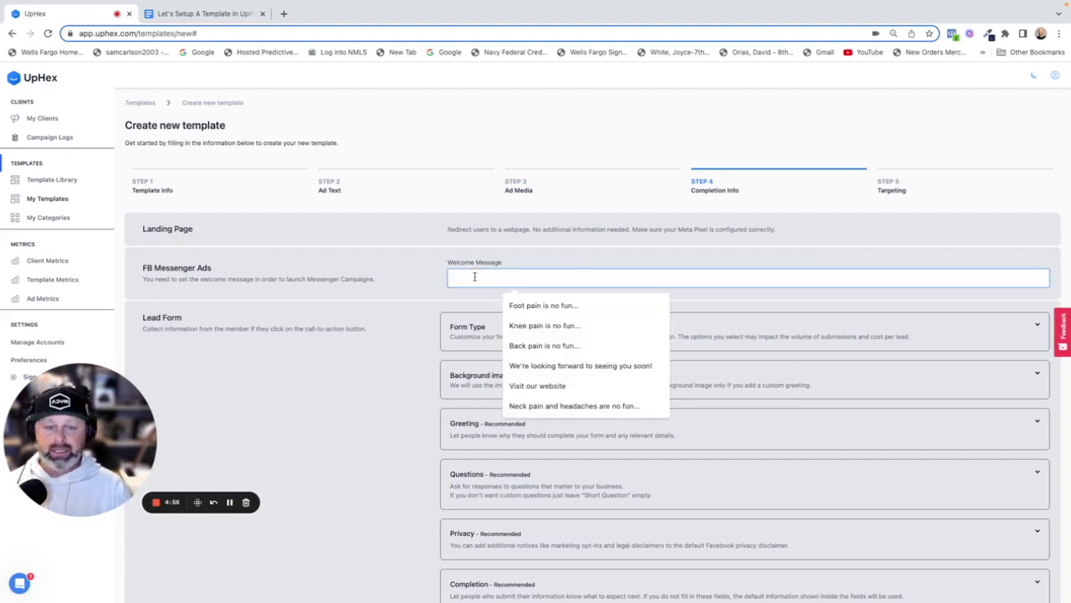
pyautogui.click(544, 325)
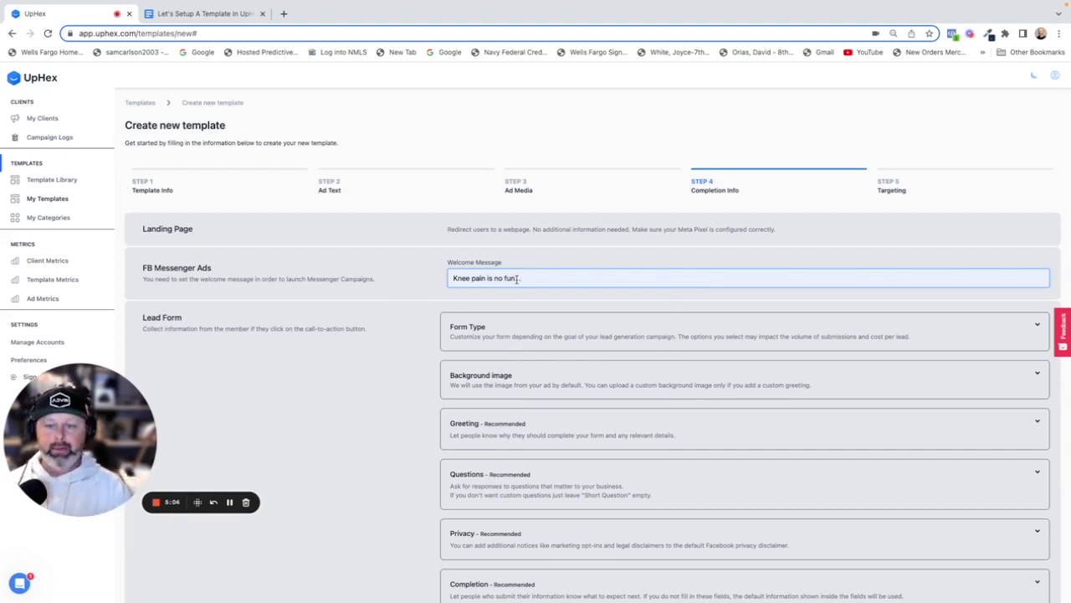
pyautogui.scroll(-2, 389, 377)
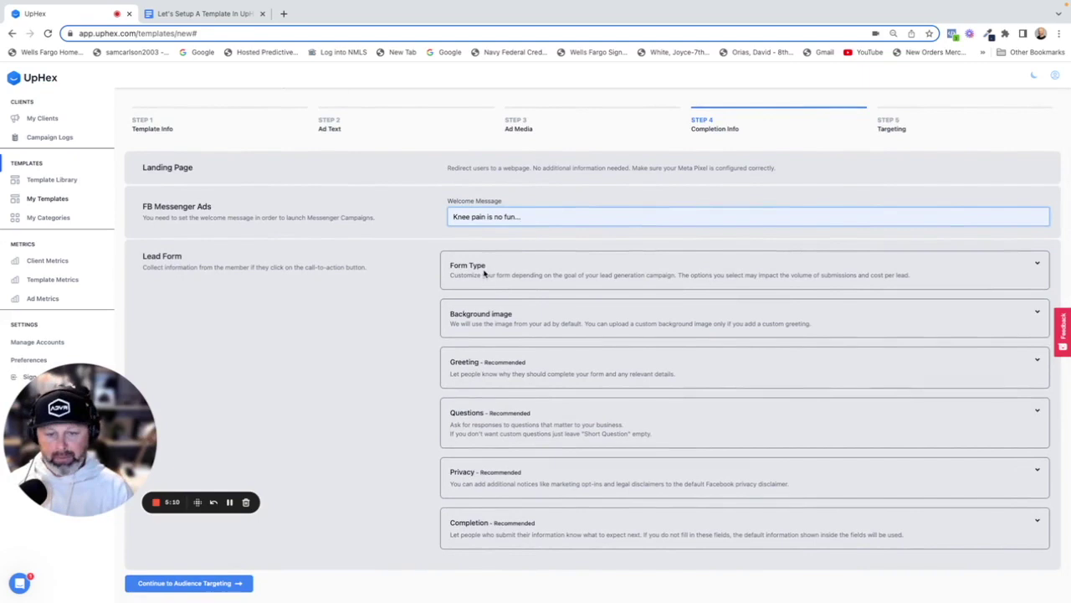
# Switch to the Google Docs document and examine the lead form diagrams for the questions, greeting, additional info, opt-in and completion parts
pyautogui.click(220, 14)
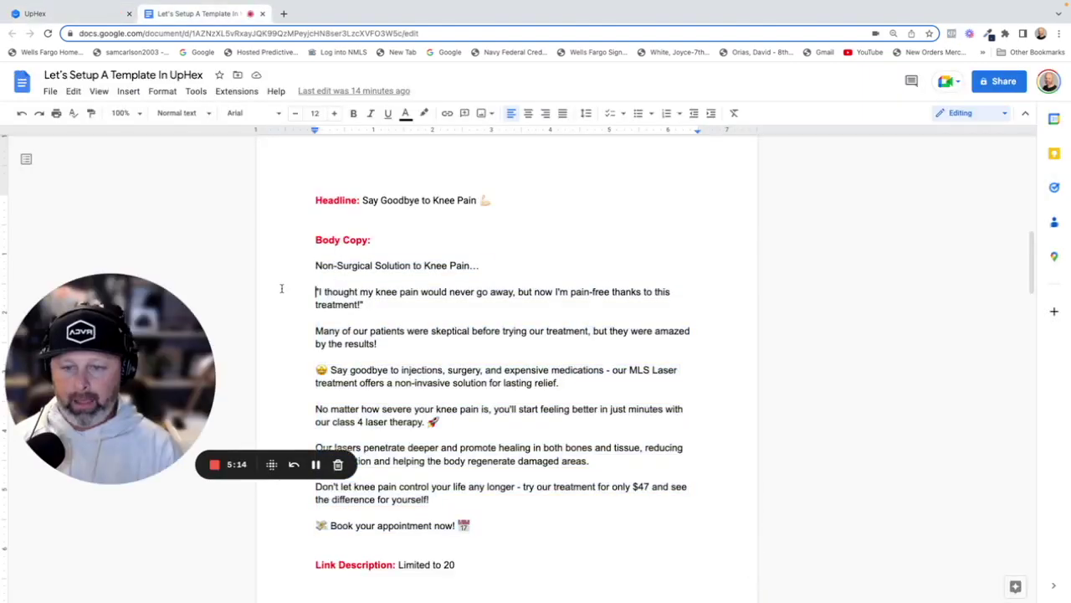
pyautogui.scroll(-3, 281, 288)
pyautogui.scroll(-5, 281, 288)
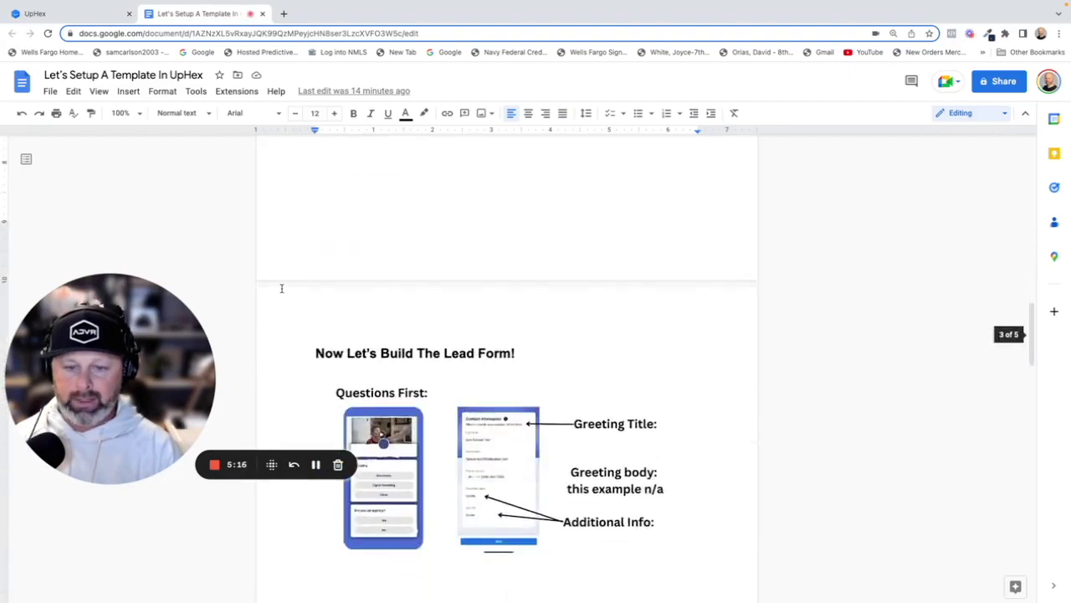
pyautogui.scroll(-2, 281, 288)
pyautogui.scroll(1, 282, 287)
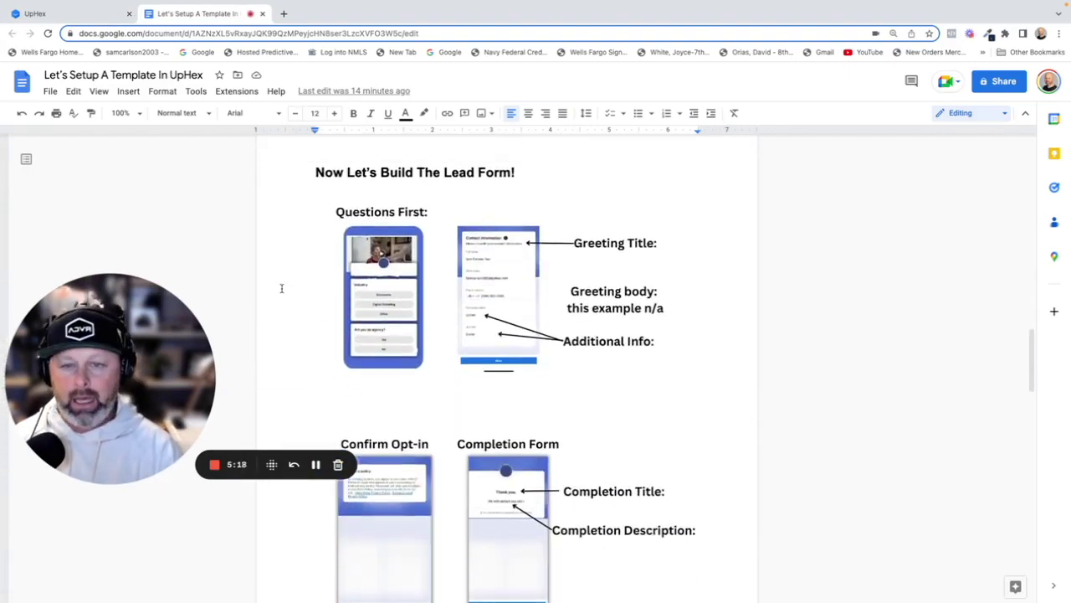
pyautogui.moveTo(165, 354); pyautogui.dragTo(913, 154)
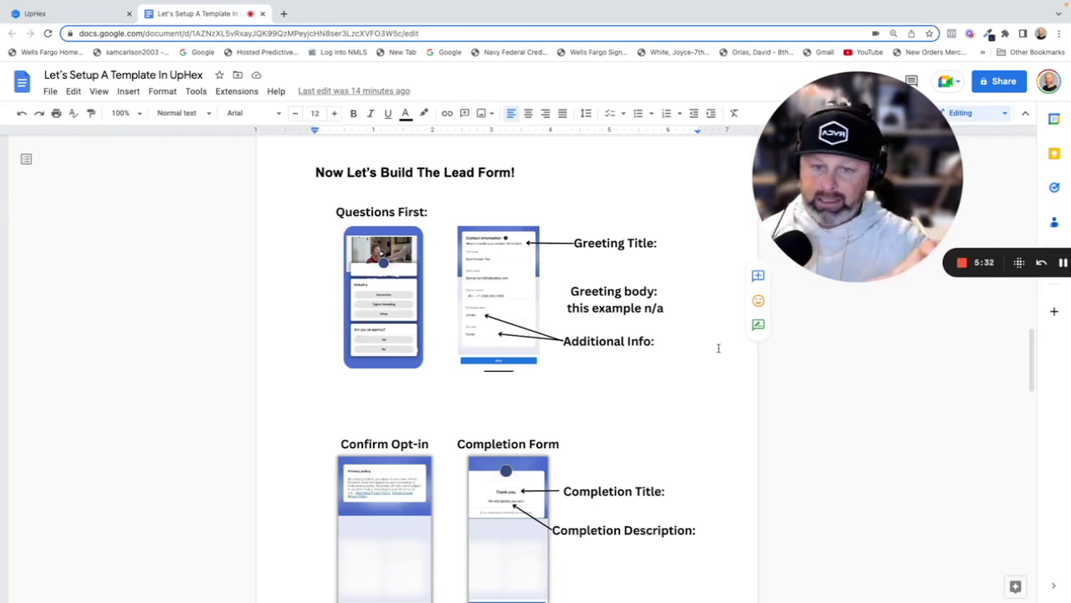
pyautogui.scroll(-1, 428, 395)
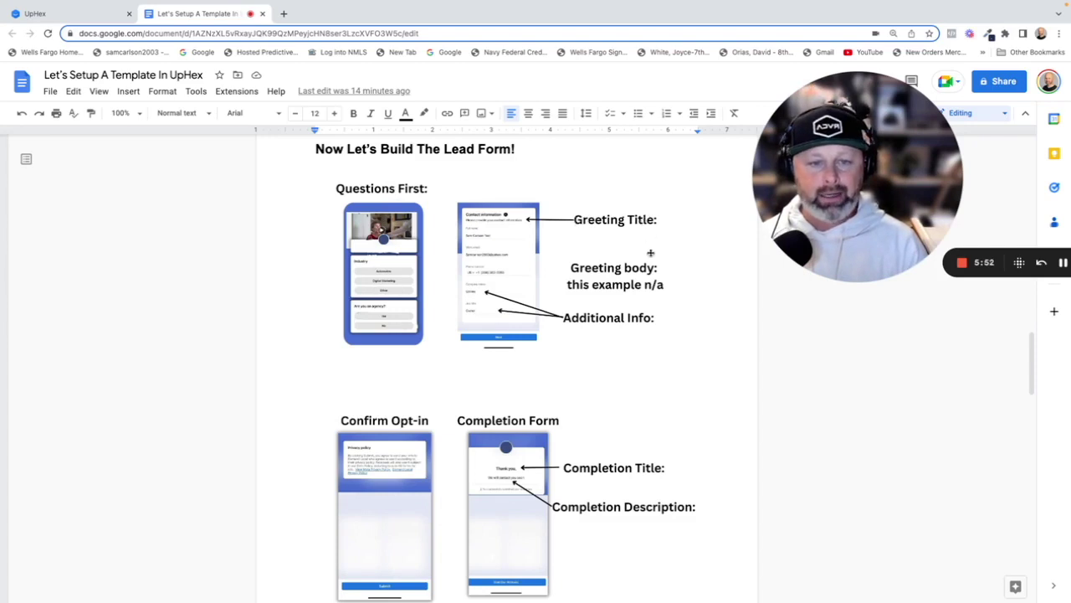
pyautogui.scroll(5, 552, 266)
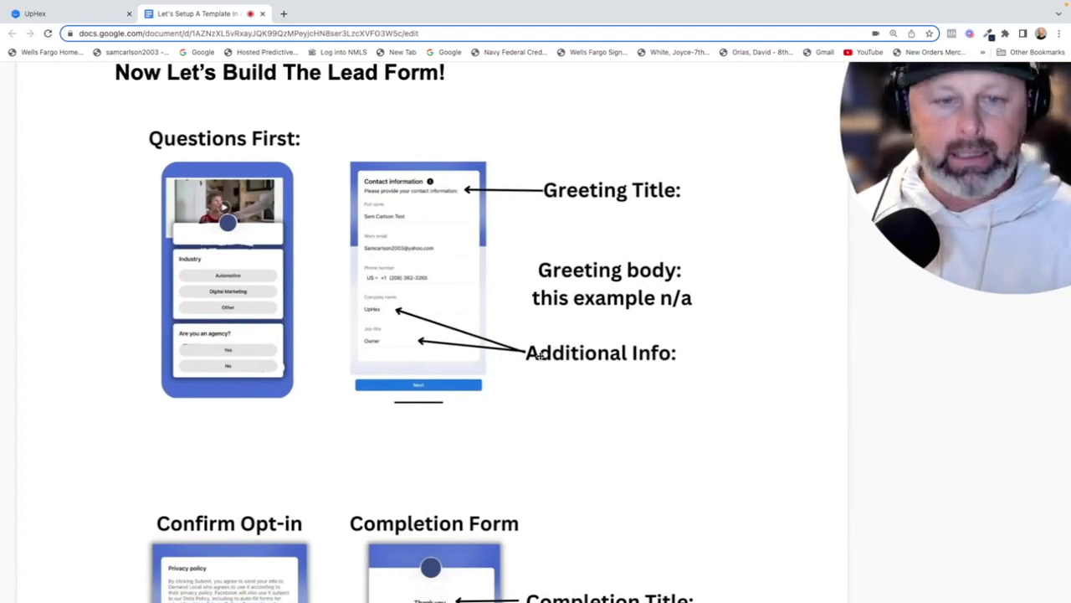
pyautogui.scroll(-3, 435, 356)
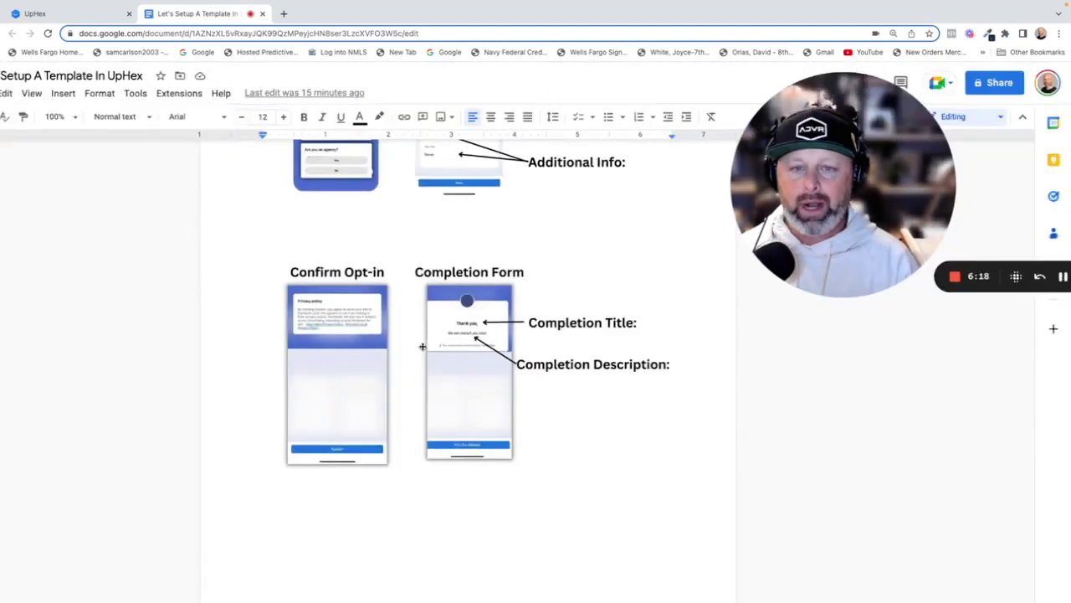
# Copy the greeting title "Receive your first treatment by submitting the requested info" from the document and return to the UpHex template
pyautogui.scroll(-3, 477, 389)
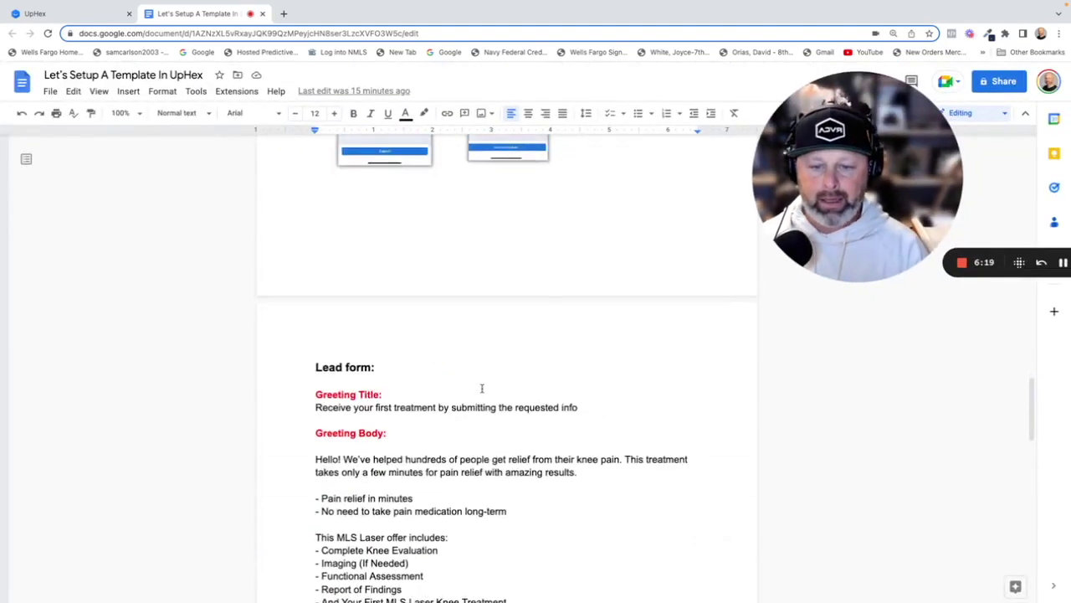
pyautogui.scroll(-1, 471, 396)
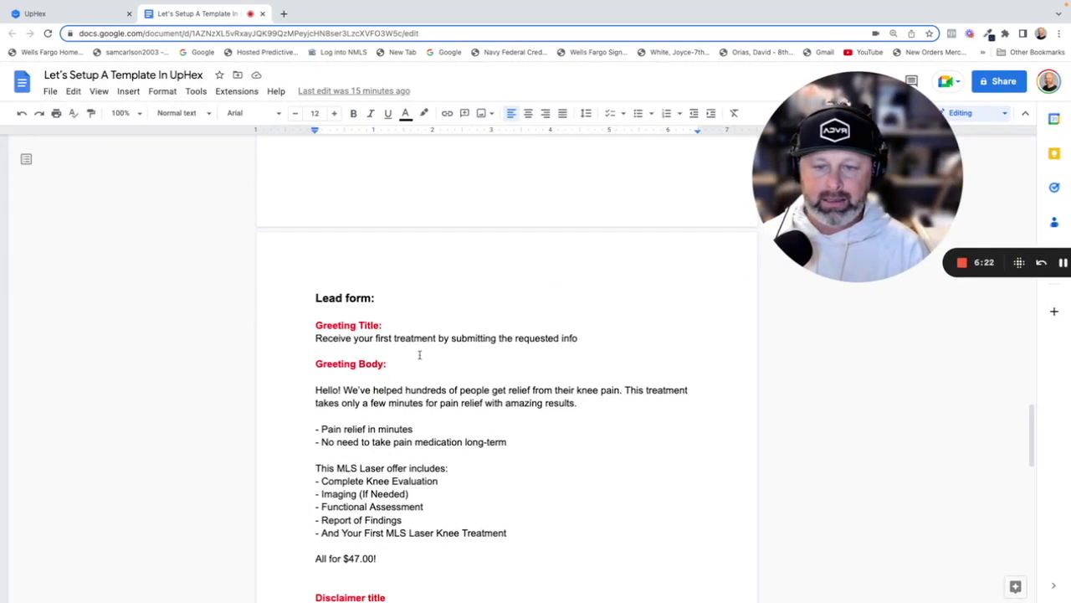
pyautogui.moveTo(580, 339); pyautogui.dragTo(313, 344)
pyautogui.hotkey('ctrl', 'c')
pyautogui.click(51, 14)
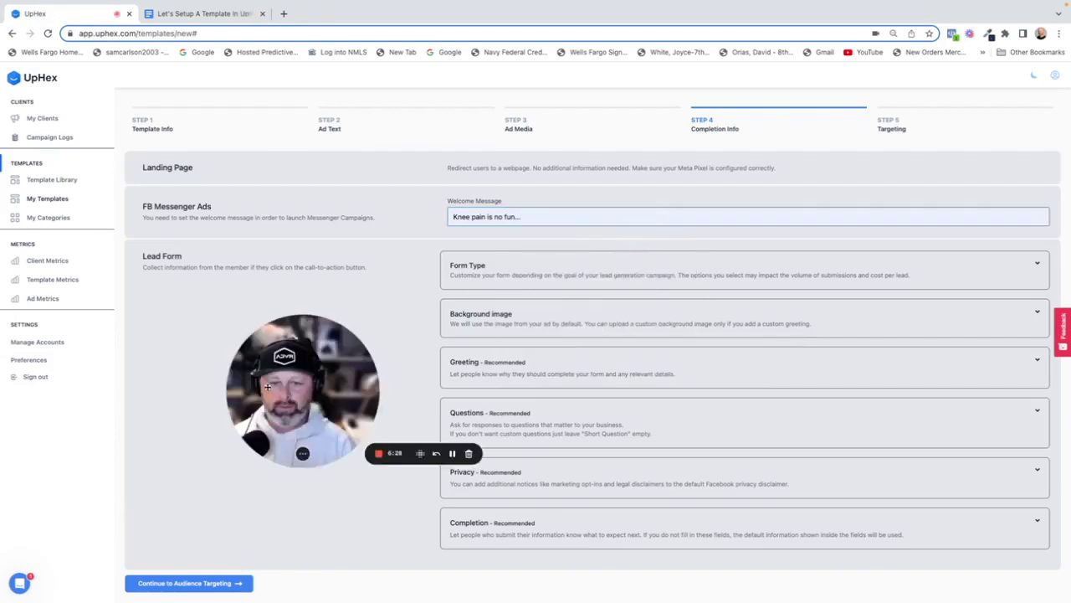
# Expand the lead form's Form Type settings, try Higher Intent, and set the type to More Volume
pyautogui.click(1038, 264)
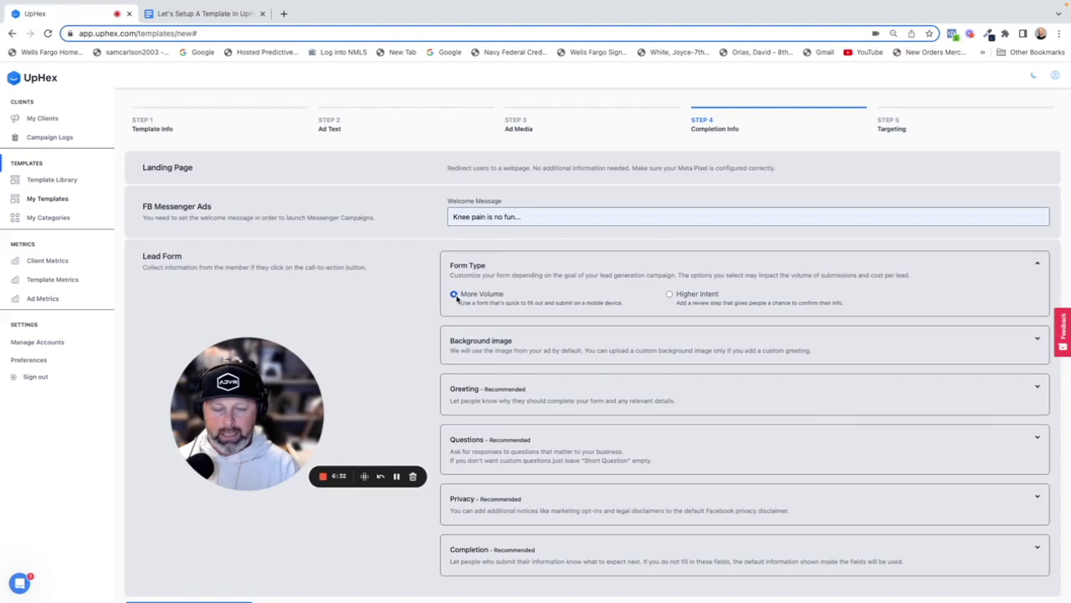
pyautogui.click(670, 294)
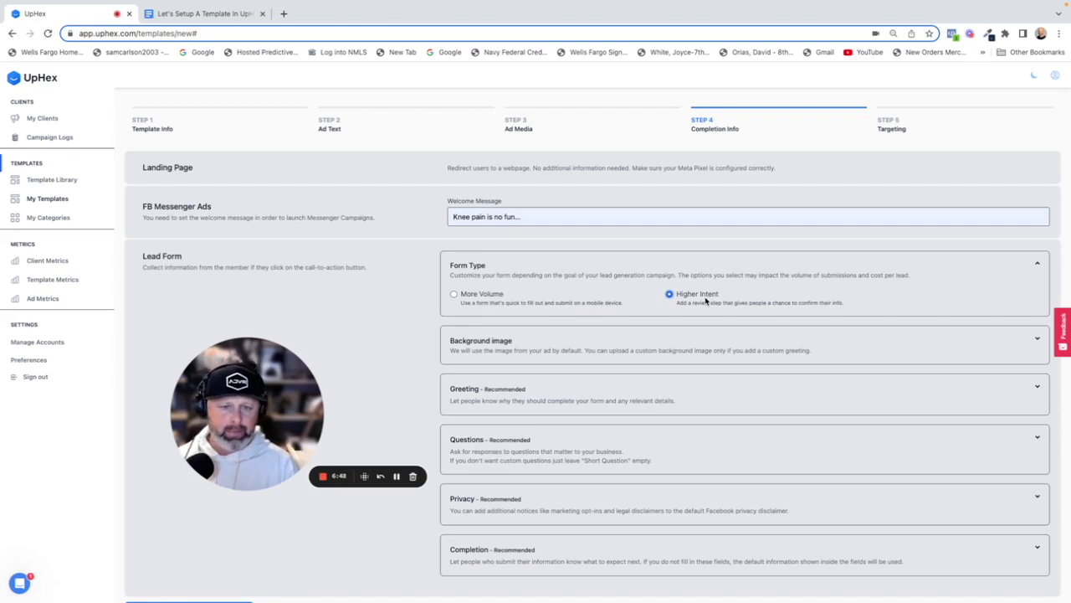
pyautogui.click(457, 296)
pyautogui.scroll(-1, 561, 341)
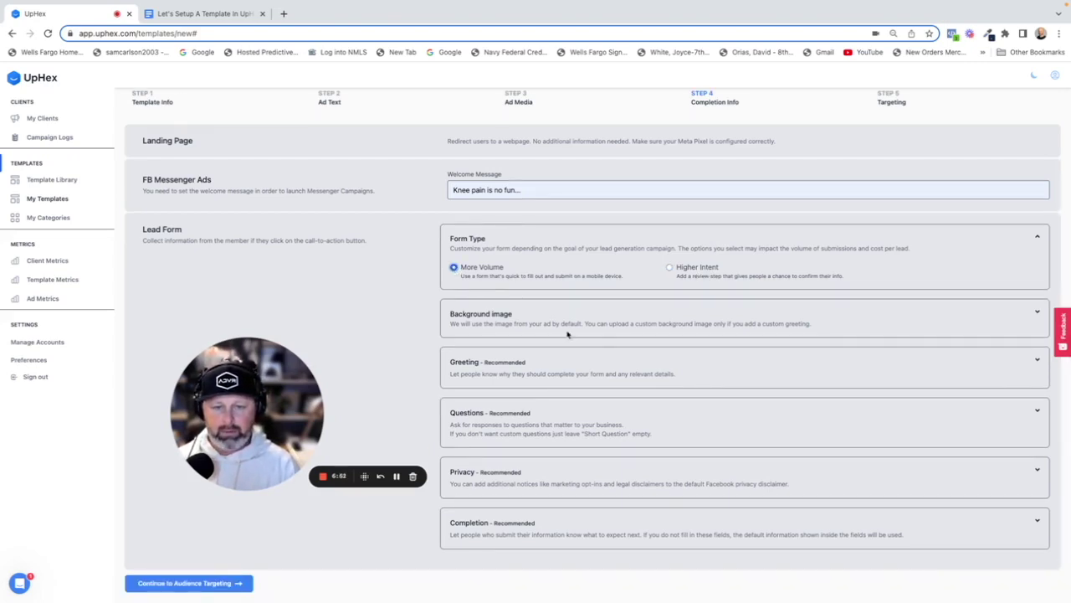
# Expand the background image options and set the greeting headline to "Receive your first treatment by submitting the requested info"
pyautogui.click(1037, 314)
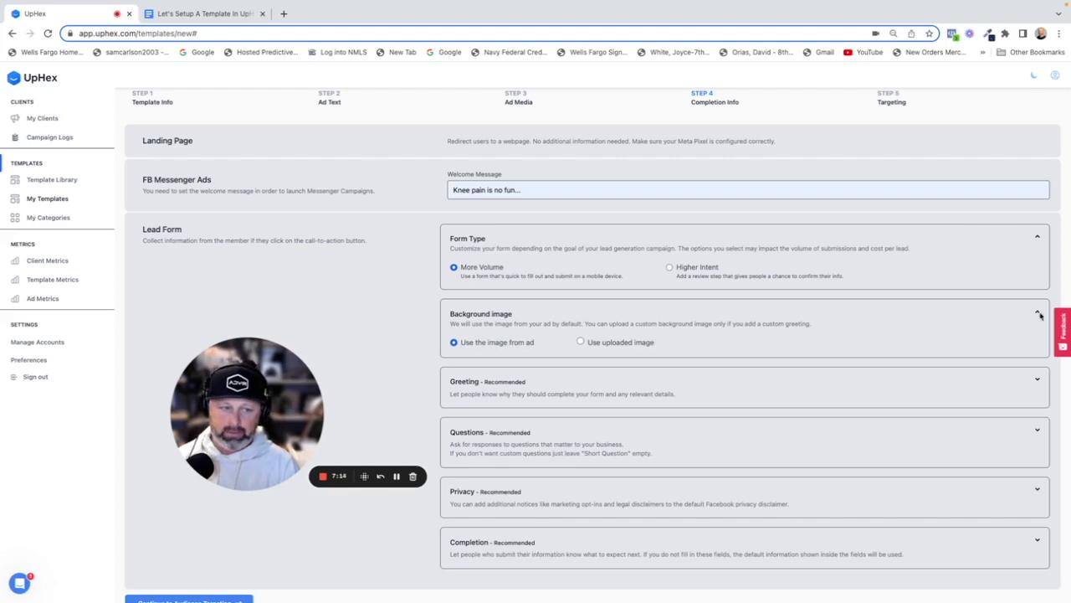
pyautogui.click(1036, 379)
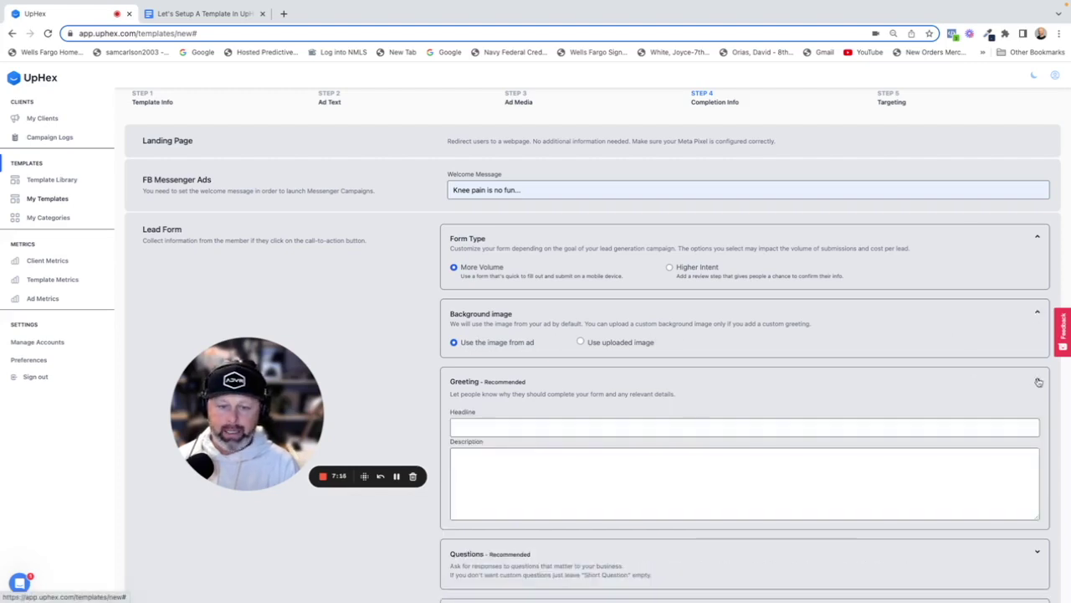
pyautogui.scroll(-1, 641, 452)
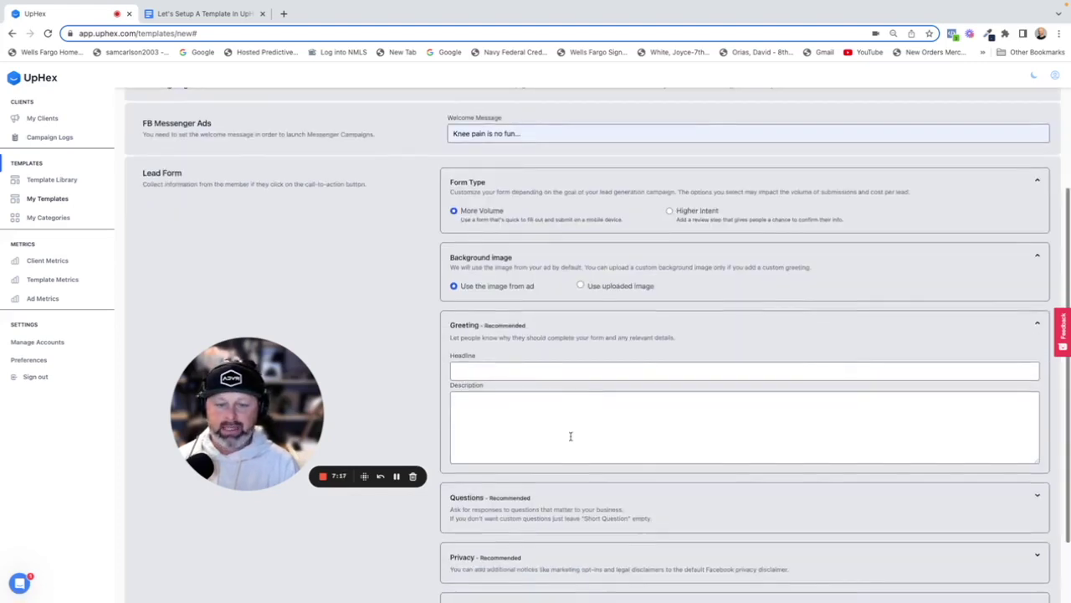
pyautogui.click(489, 373)
pyautogui.hotkey('ctrl', 'v')
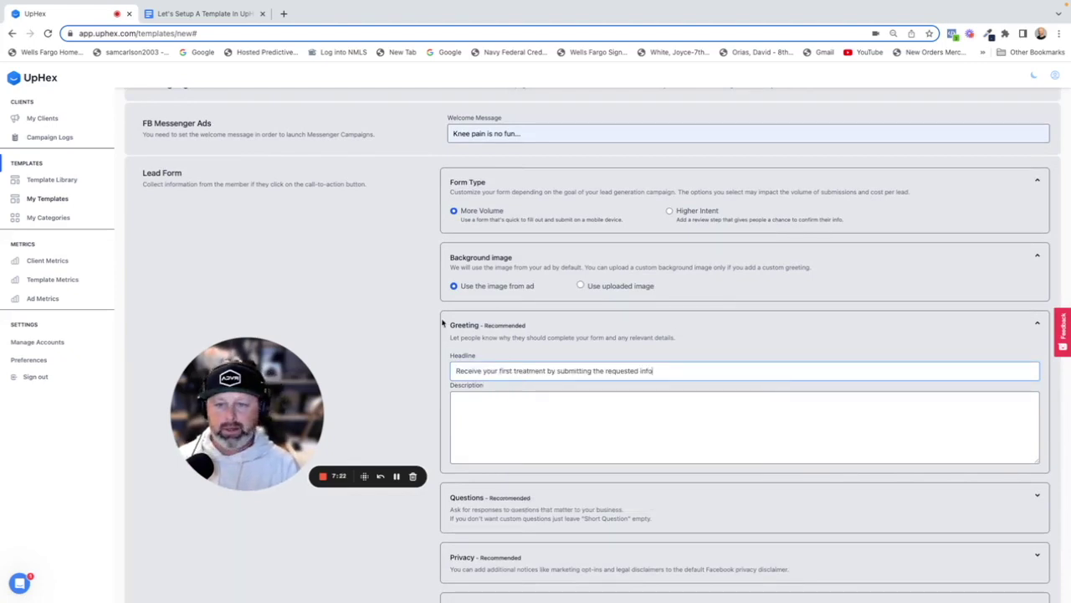
# Copy the greeting body from the Google Docs document into the UpHex greeting description and remove the extra blank line after its first paragraph
pyautogui.click(221, 14)
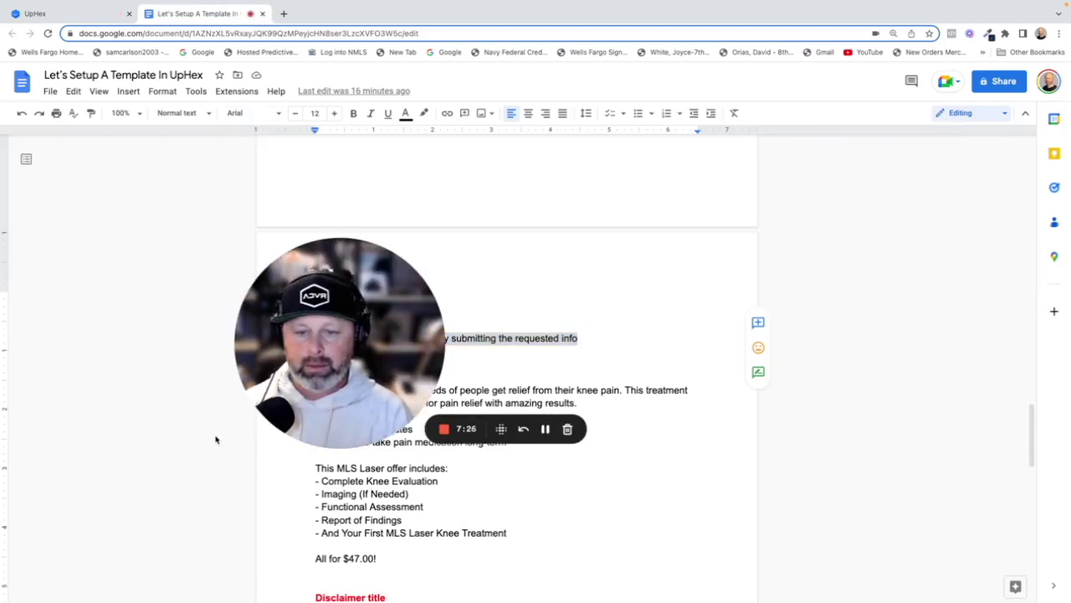
pyautogui.moveTo(337, 326); pyautogui.dragTo(124, 328)
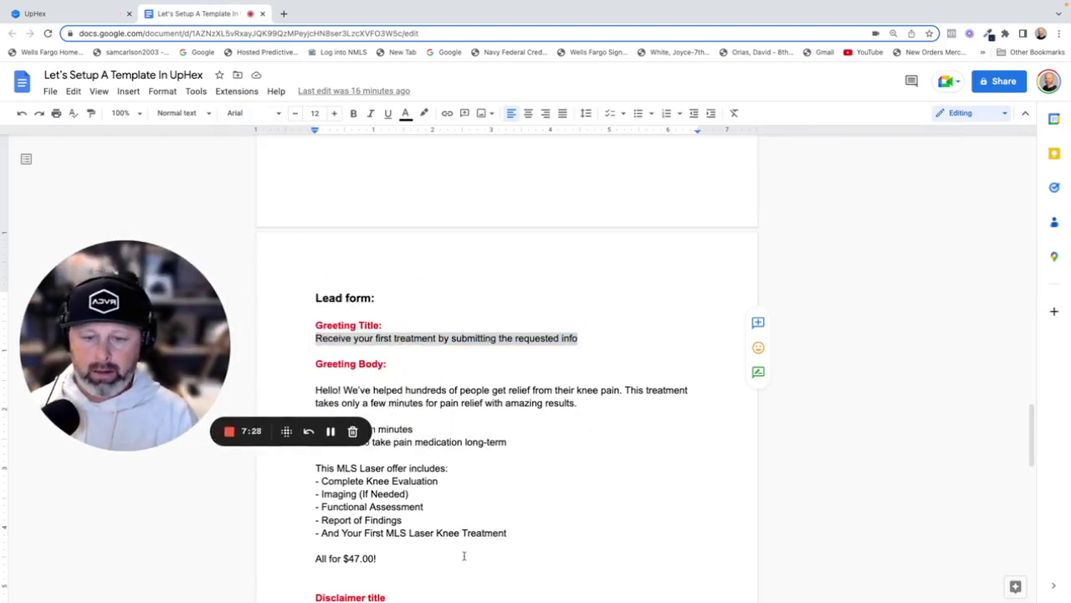
pyautogui.moveTo(378, 558); pyautogui.dragTo(314, 394)
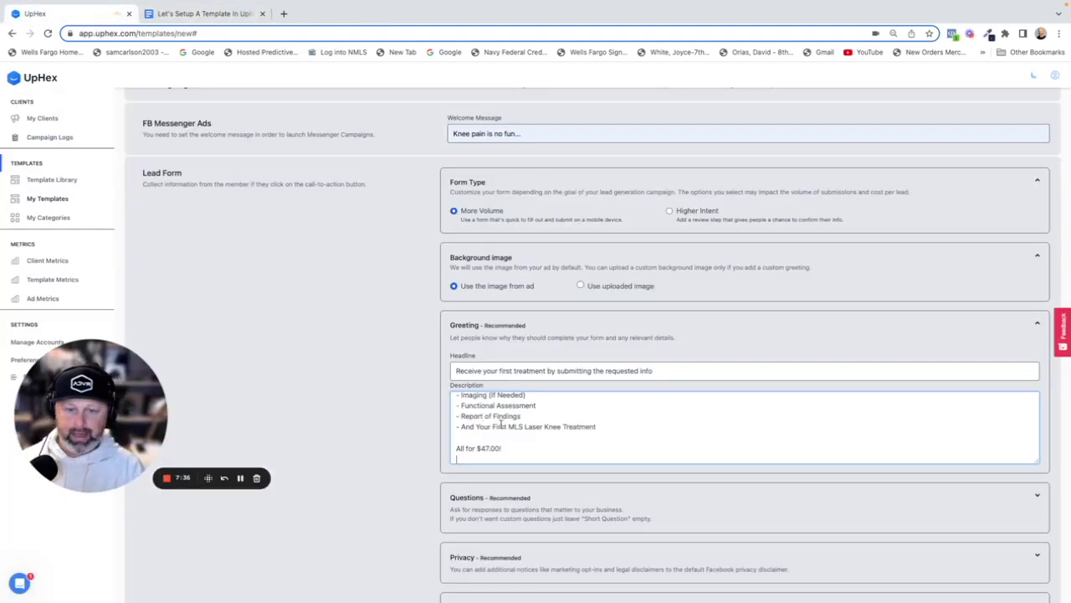
pyautogui.scroll(3, 500, 424)
pyautogui.scroll(2, 500, 423)
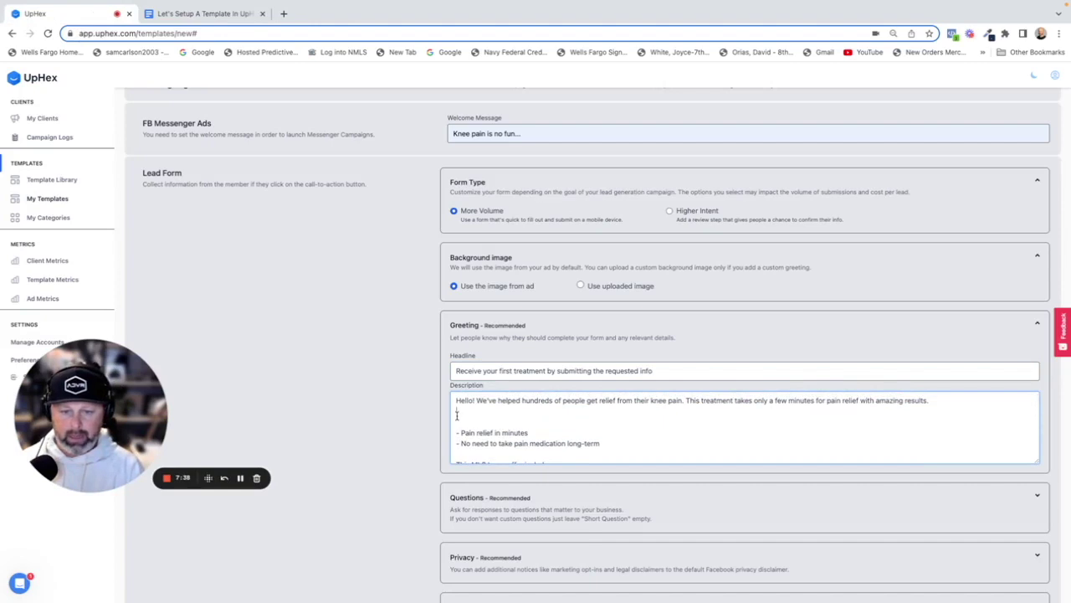
pyautogui.click(457, 415)
pyautogui.press('BackSpace')
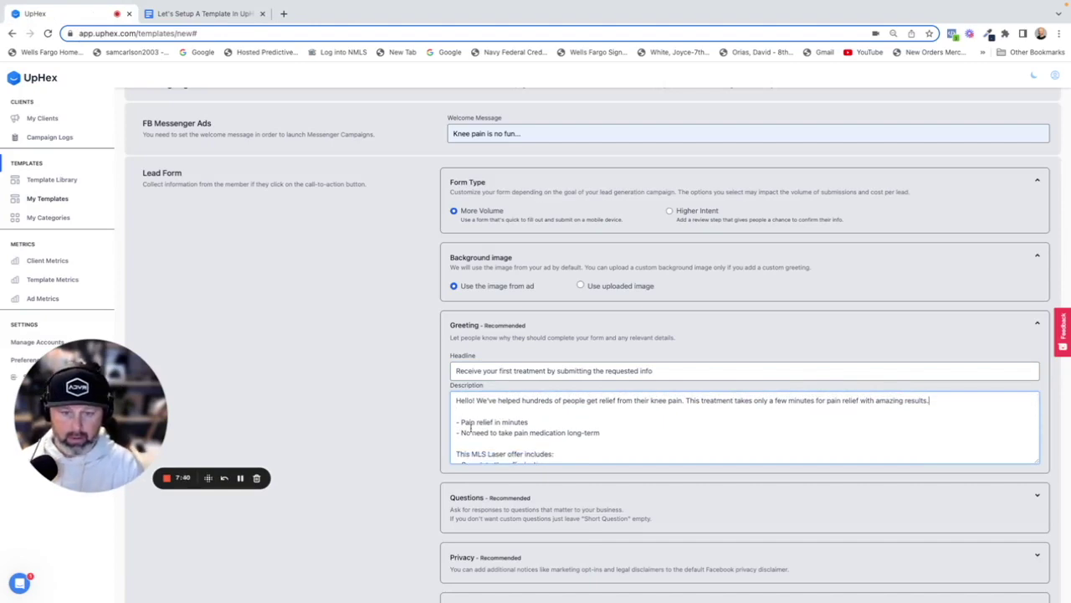
# Expand the lead form's Questions section and set its description to "We Will Use This Info To Send Your Voucher & Contact You" from the document
pyautogui.scroll(-5, 471, 426)
pyautogui.scroll(-1, 644, 516)
pyautogui.scroll(-1, 644, 516)
pyautogui.click(1037, 412)
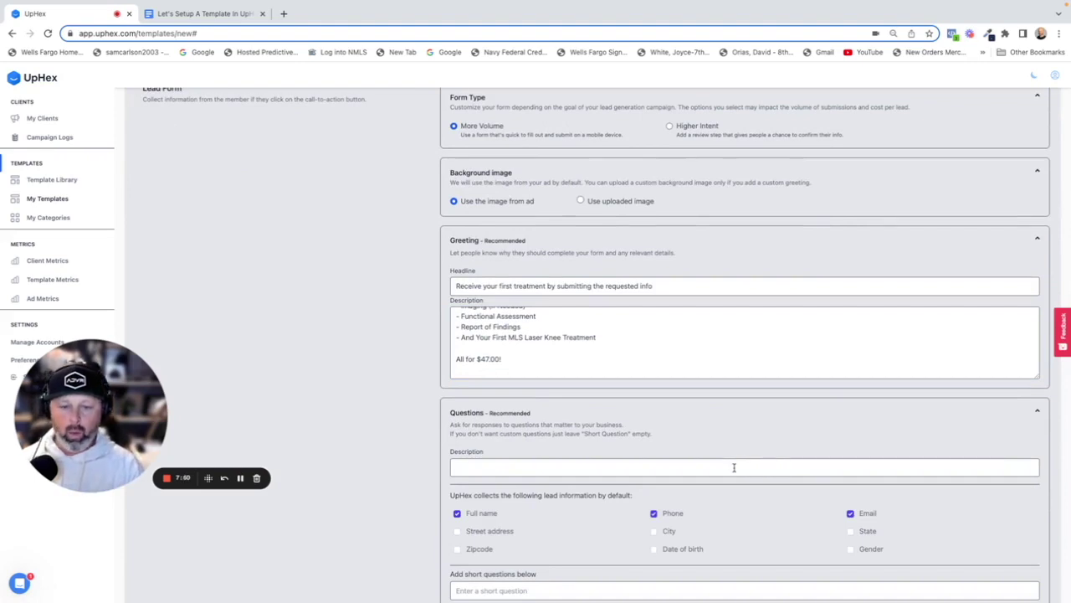
pyautogui.scroll(-1, 734, 467)
pyautogui.click(706, 436)
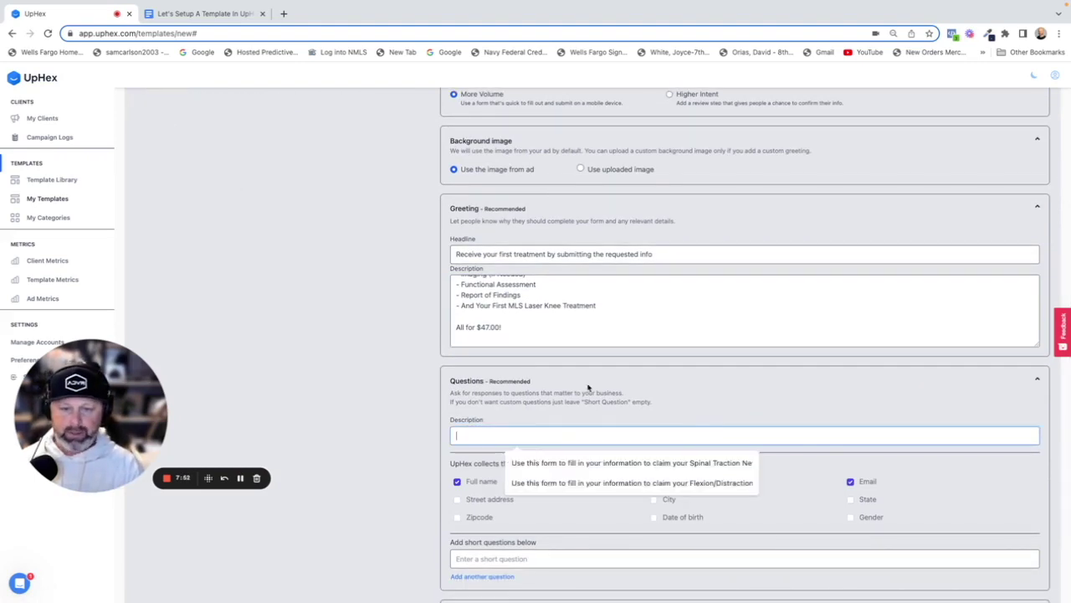
pyautogui.click(224, 19)
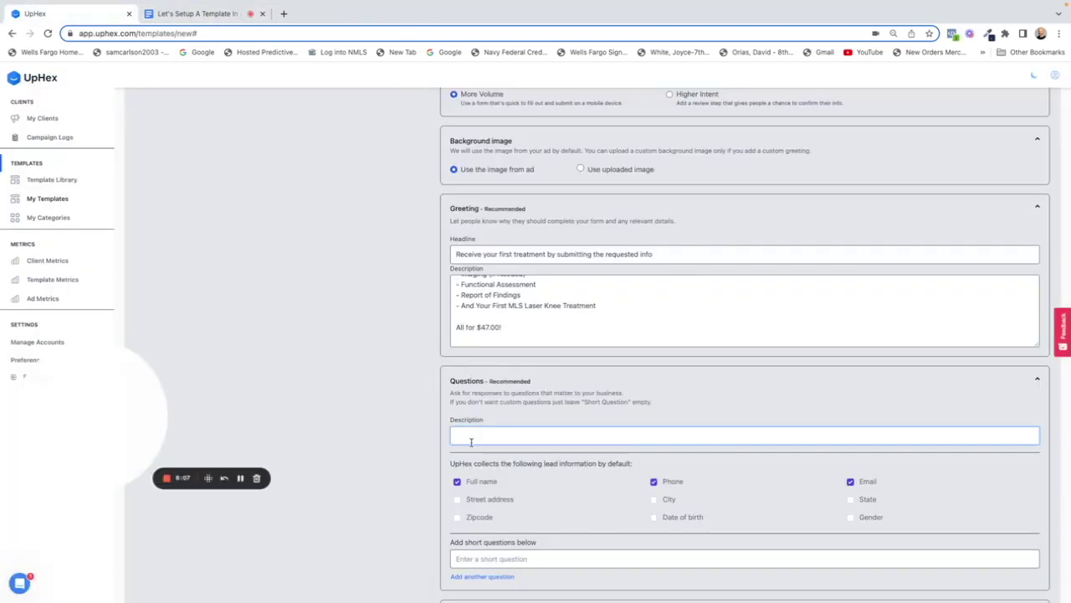
pyautogui.write('We Will Use This Info To Send Your Voucher & Contact You')
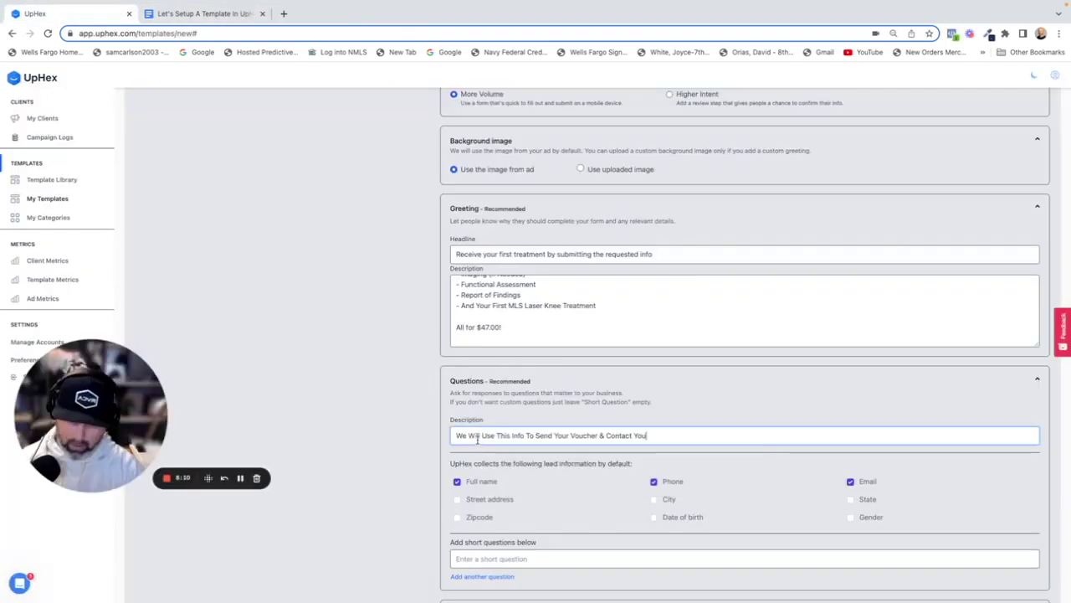
# Try adding City and Street address to the collected lead information and clear both options again
pyautogui.scroll(-1, 527, 490)
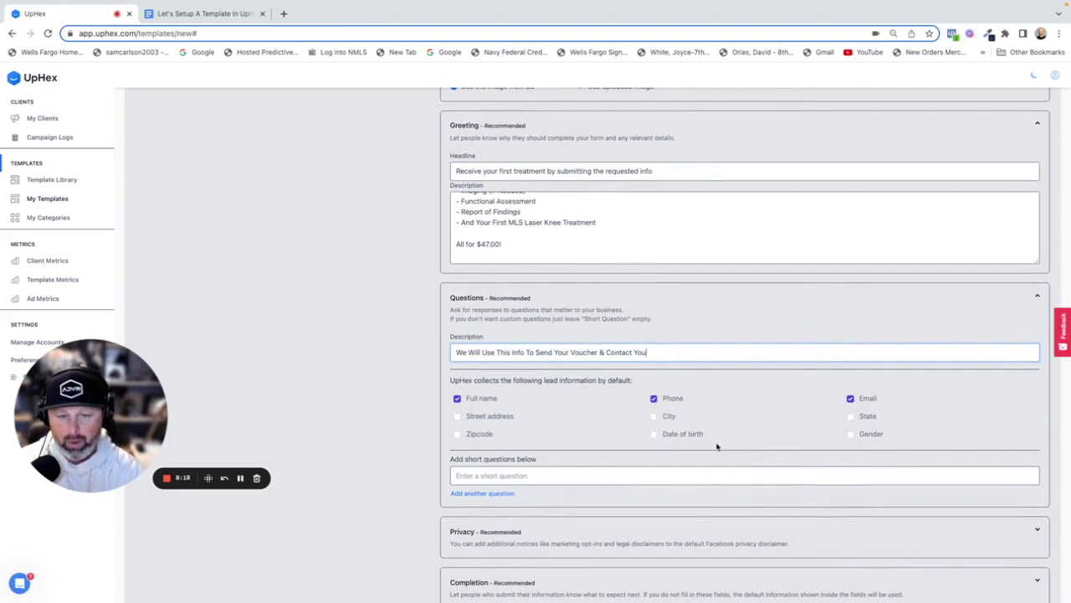
pyautogui.click(654, 416)
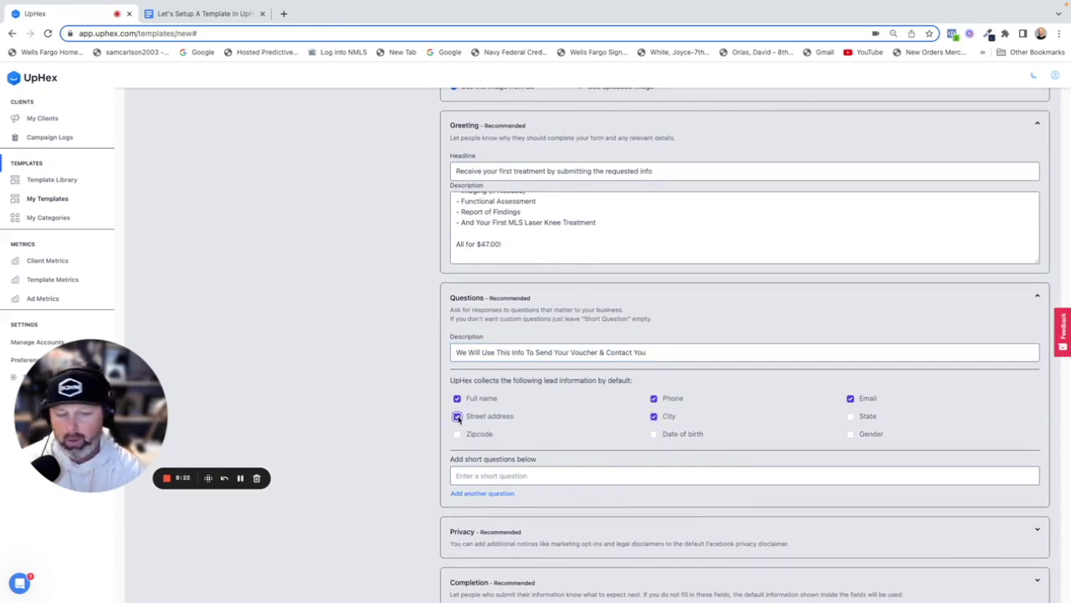
pyautogui.click(457, 416)
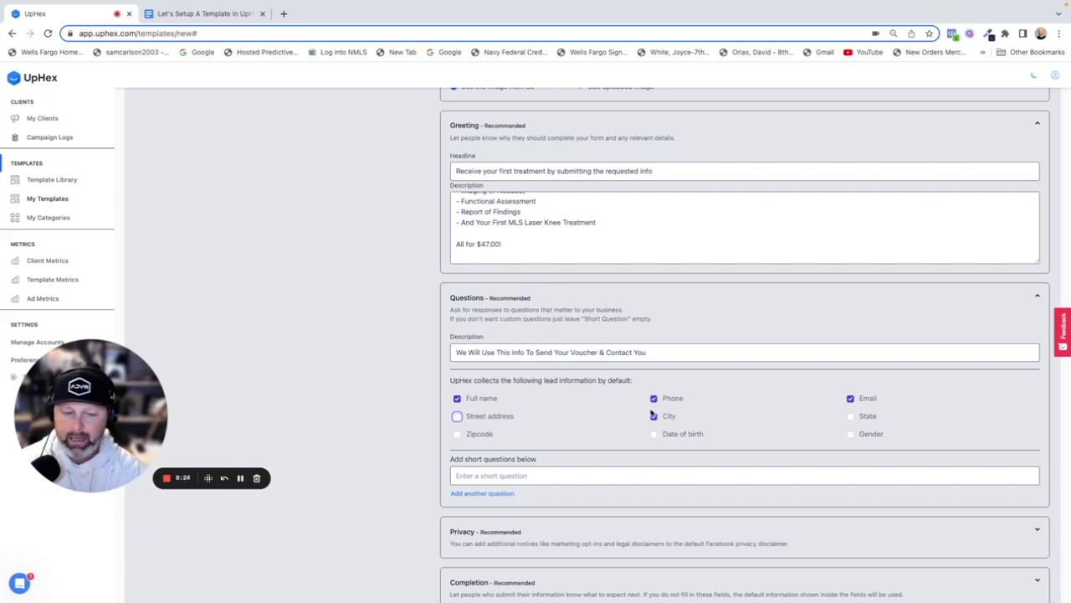
pyautogui.click(653, 415)
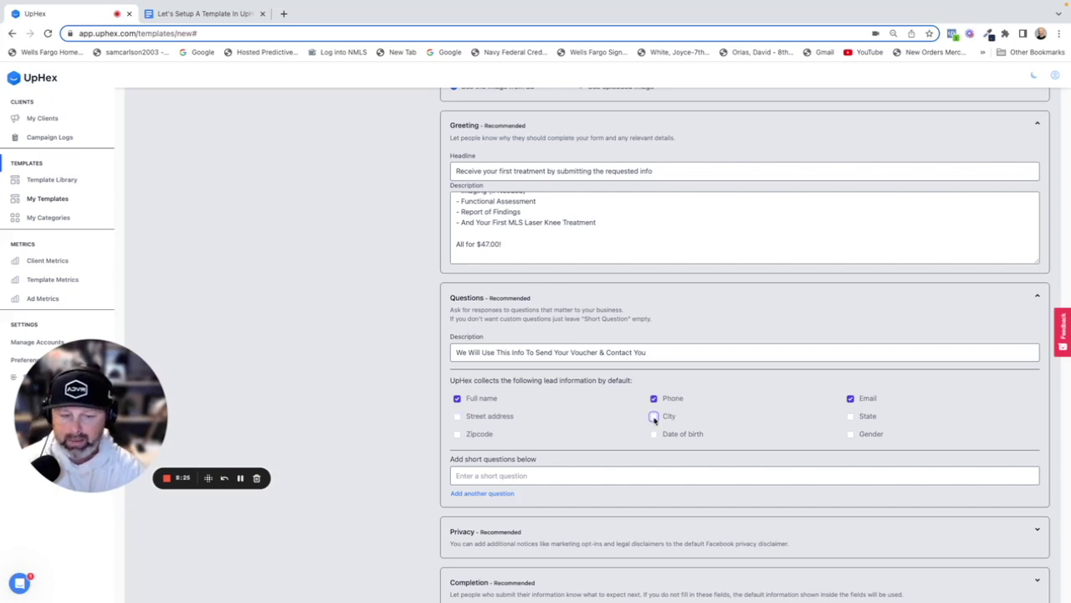
# Add the short question "Do you have any questions before our call?" and discard an extra blank question
pyautogui.click(559, 476)
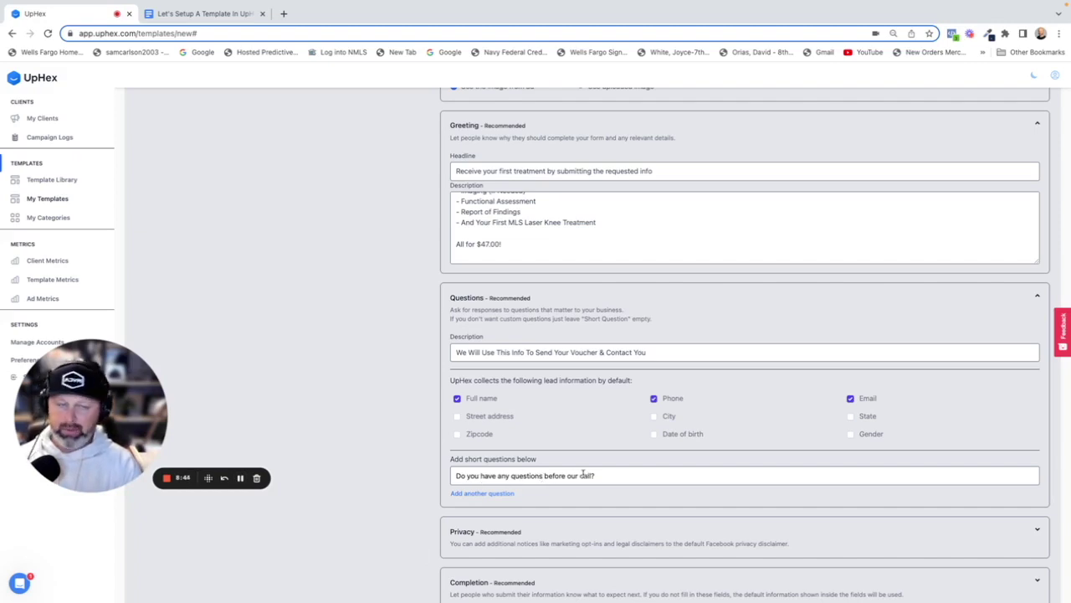
pyautogui.scroll(-1, 585, 477)
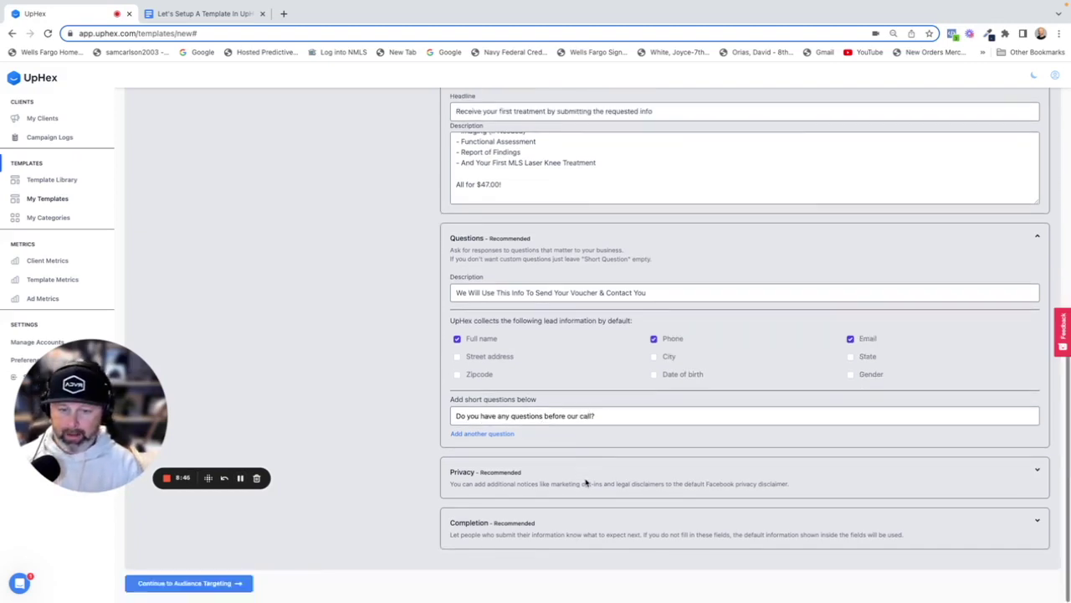
pyautogui.click(502, 434)
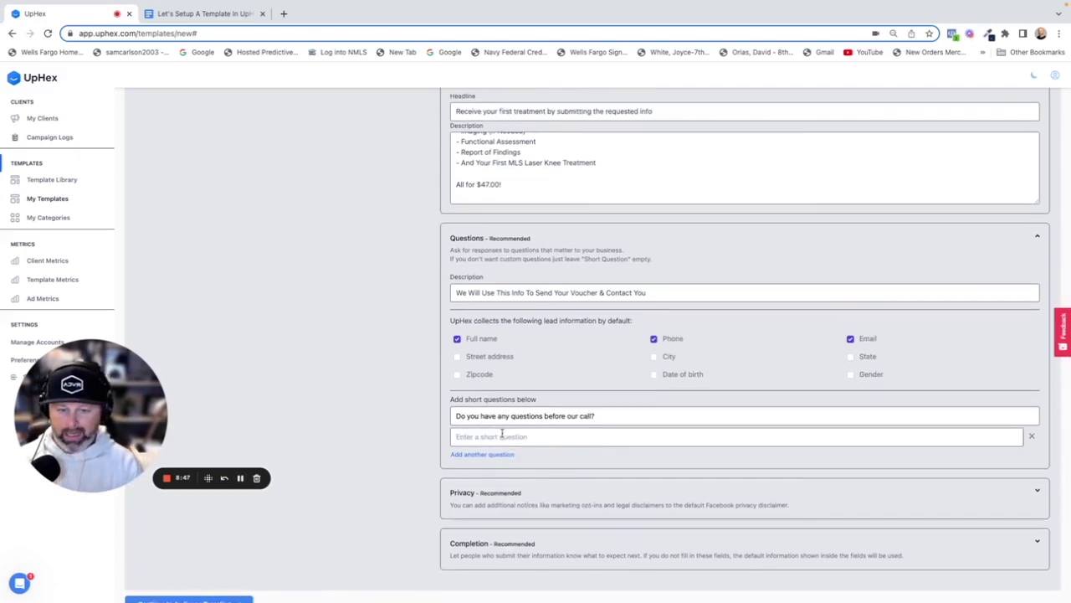
pyautogui.click(1032, 436)
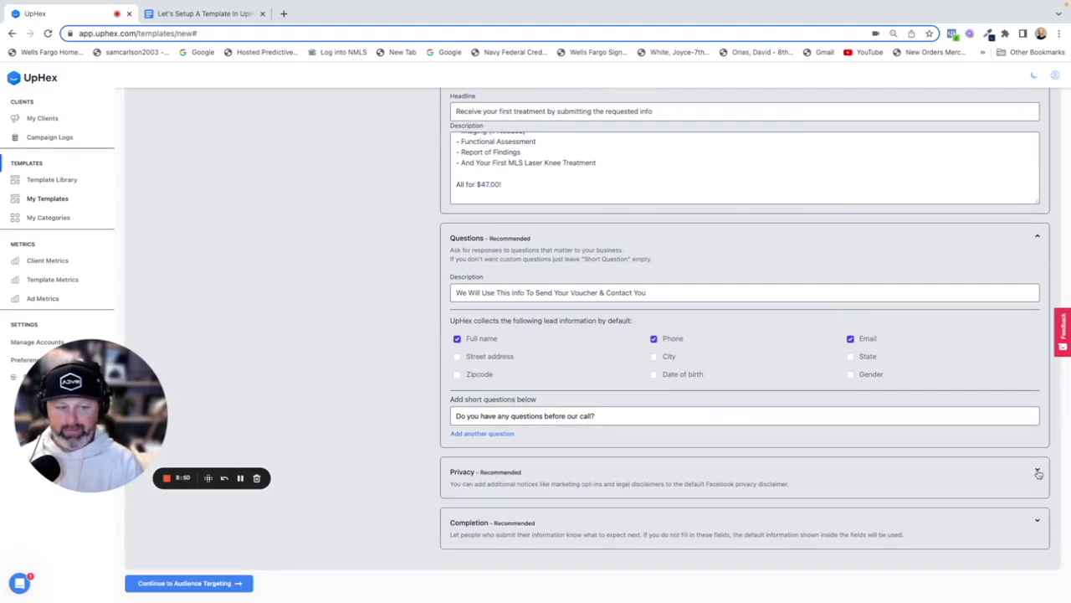
# Fill the Privacy section from the document: title "Last Step Before Claiming Your Laser Treatment", the disclaimer body, and consent "I'm Ready To Schedule My Knee Treatment"
pyautogui.click(1037, 472)
pyautogui.scroll(-1, 768, 512)
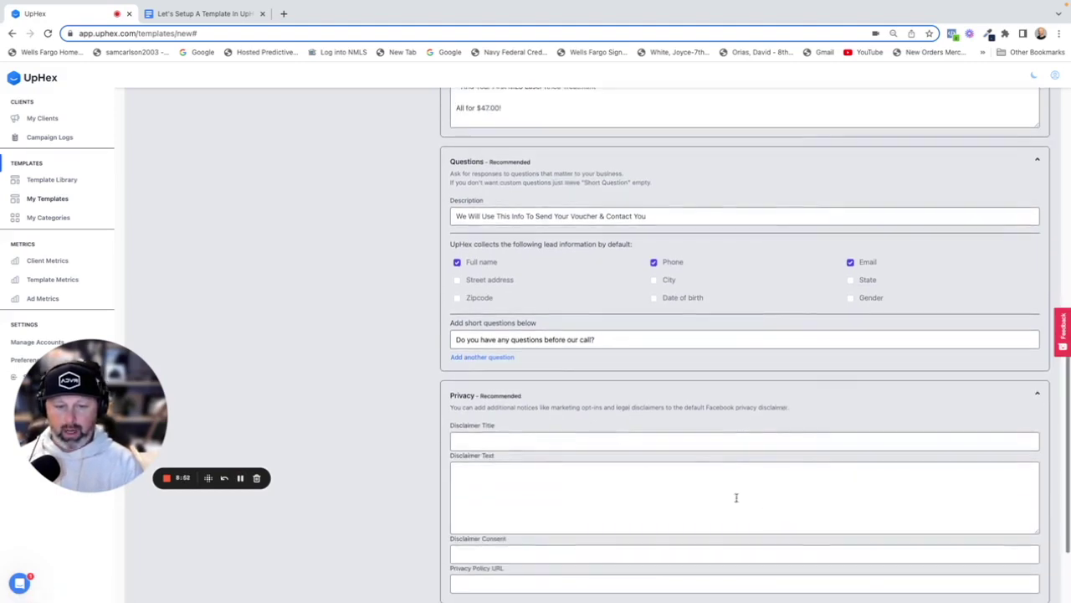
pyautogui.scroll(-1, 660, 439)
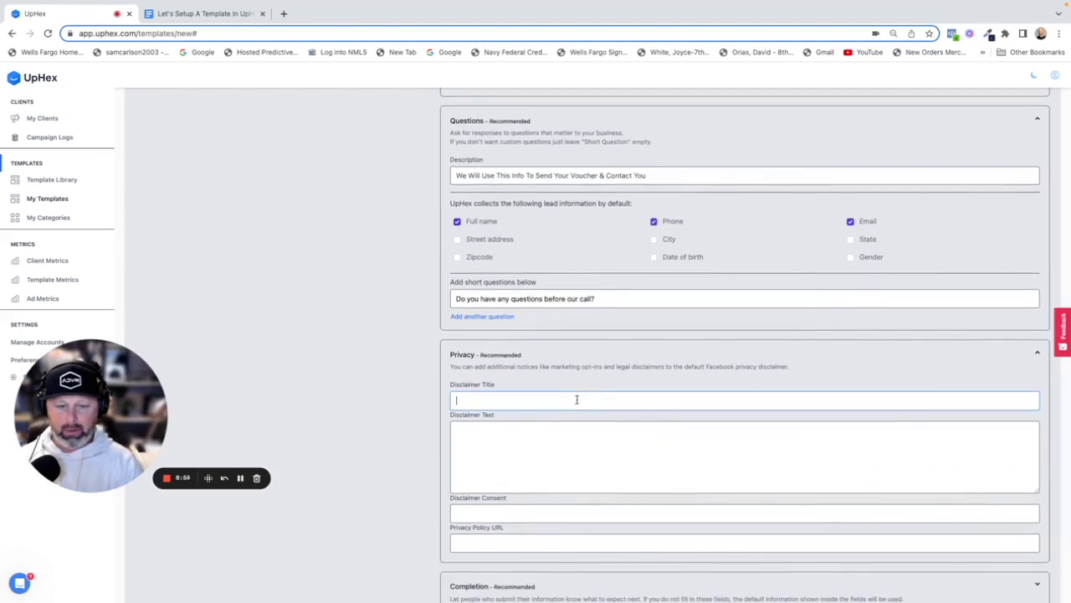
pyautogui.click(576, 399)
pyautogui.click(217, 14)
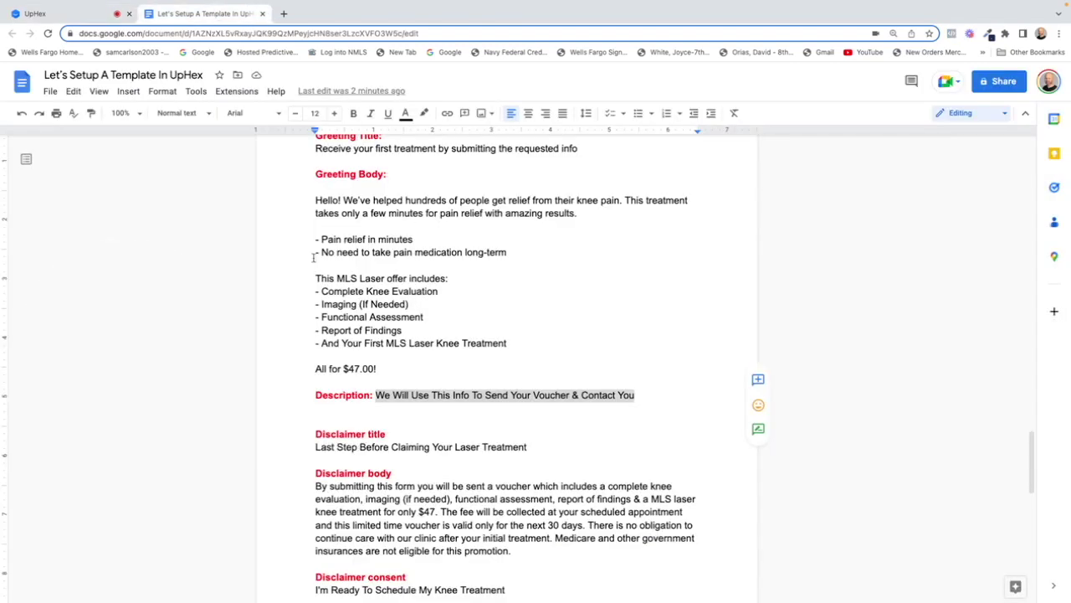
pyautogui.click(34, 13)
pyautogui.write('Last Step Before Claiming Your Laser Treatment')
pyautogui.click(493, 444)
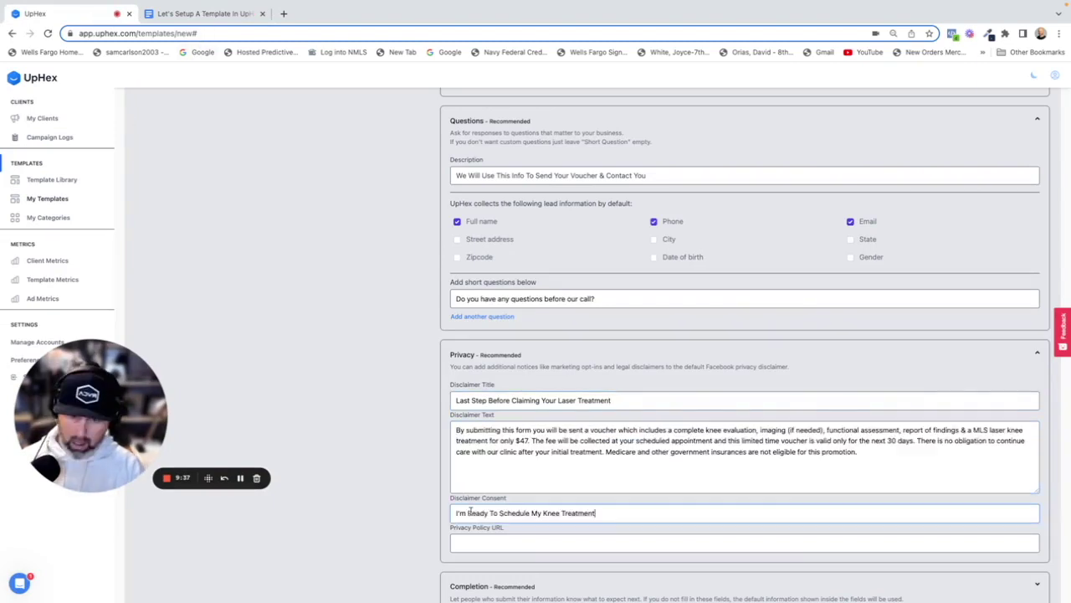
# Expand the lead form's Completion section and copy the completion description about the clinic contacting the lead from the Google Docs document
pyautogui.scroll(-1, 567, 493)
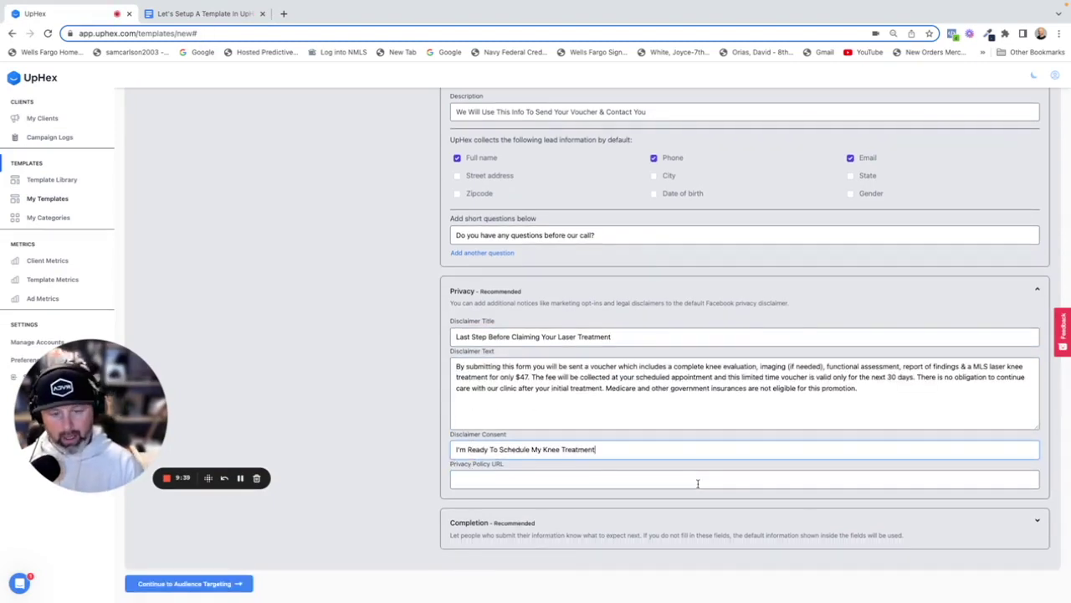
pyautogui.click(1036, 523)
pyautogui.scroll(-2, 752, 508)
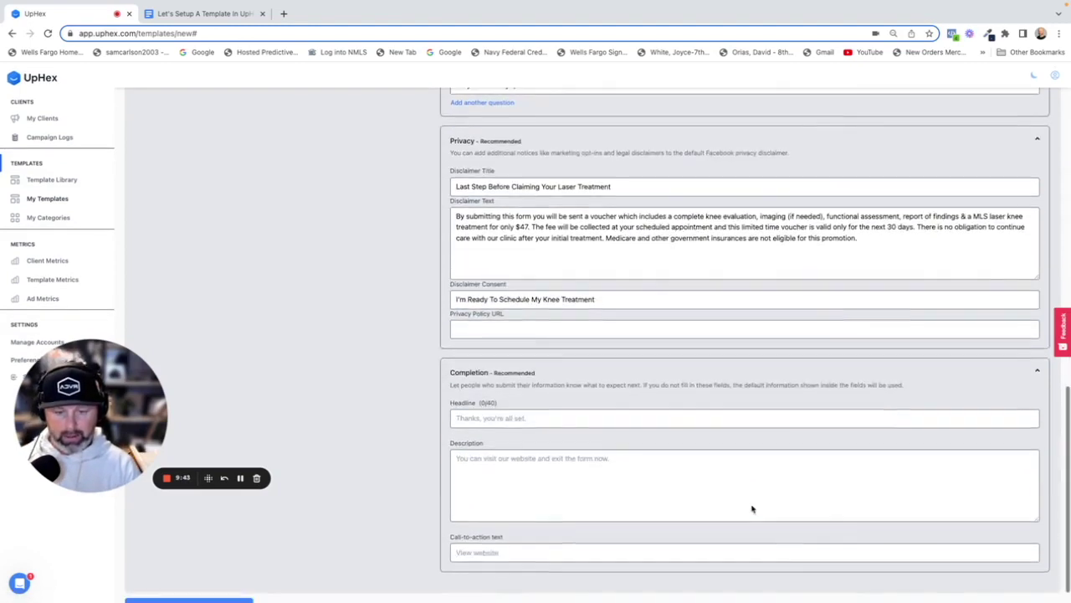
pyautogui.click(554, 416)
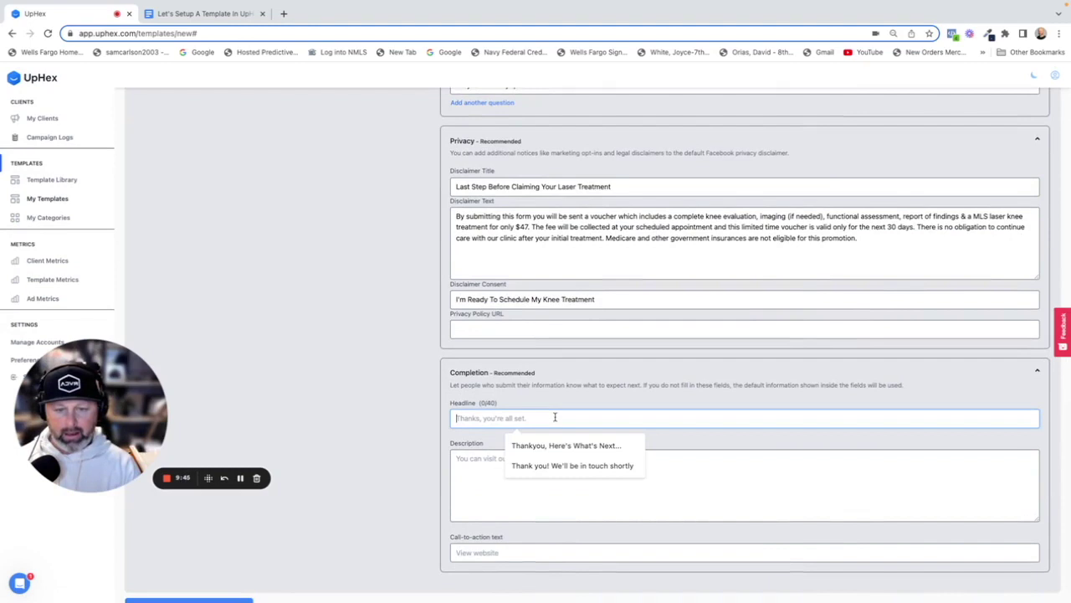
pyautogui.click(210, 14)
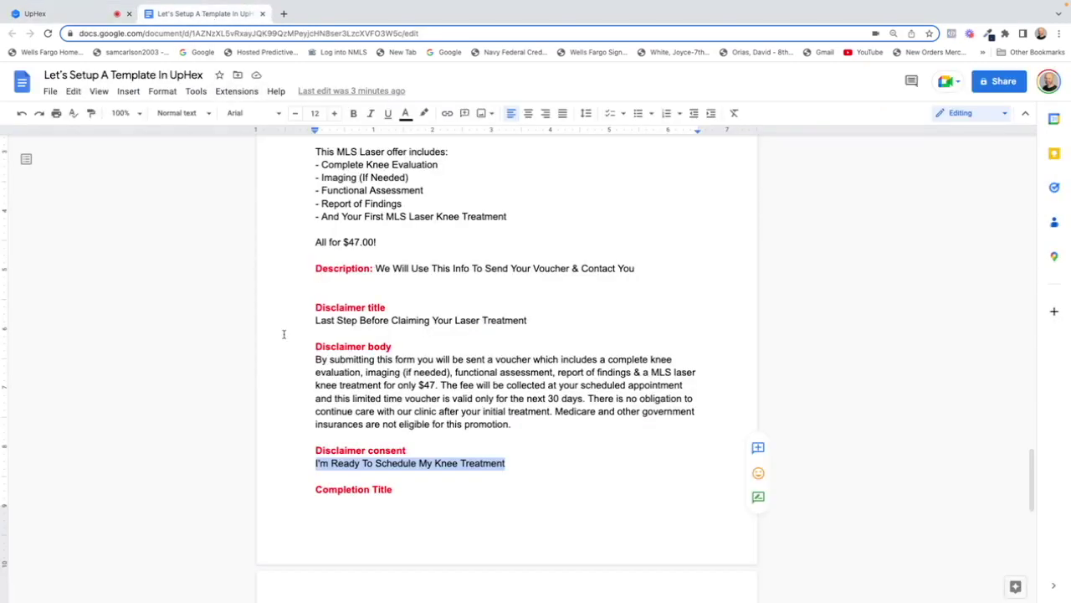
pyautogui.scroll(-3, 284, 334)
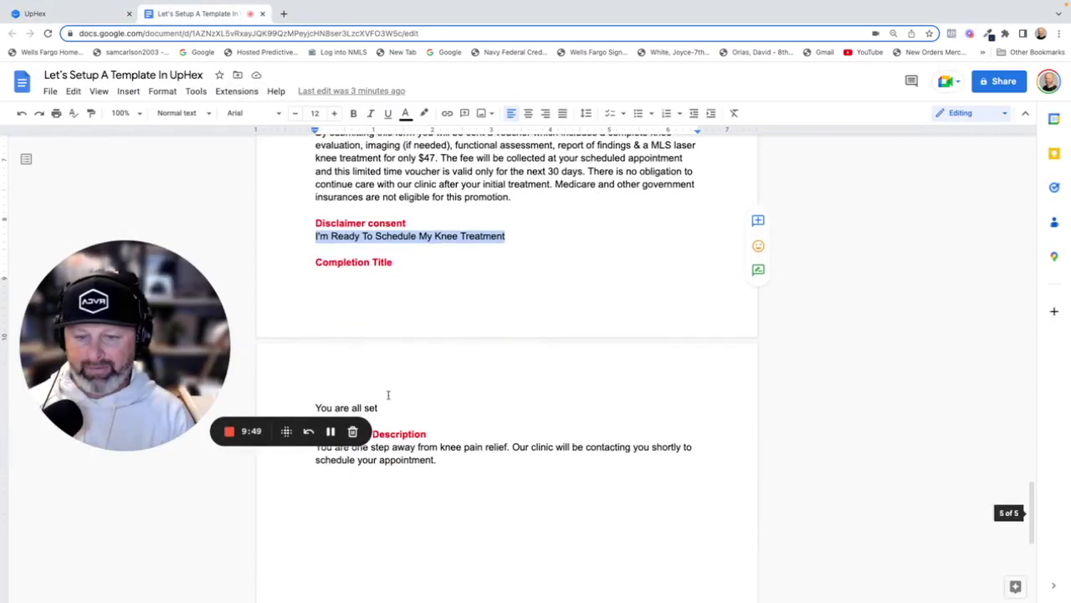
pyautogui.moveTo(438, 460); pyautogui.dragTo(314, 453)
pyautogui.hotkey('ctrl', 'c')
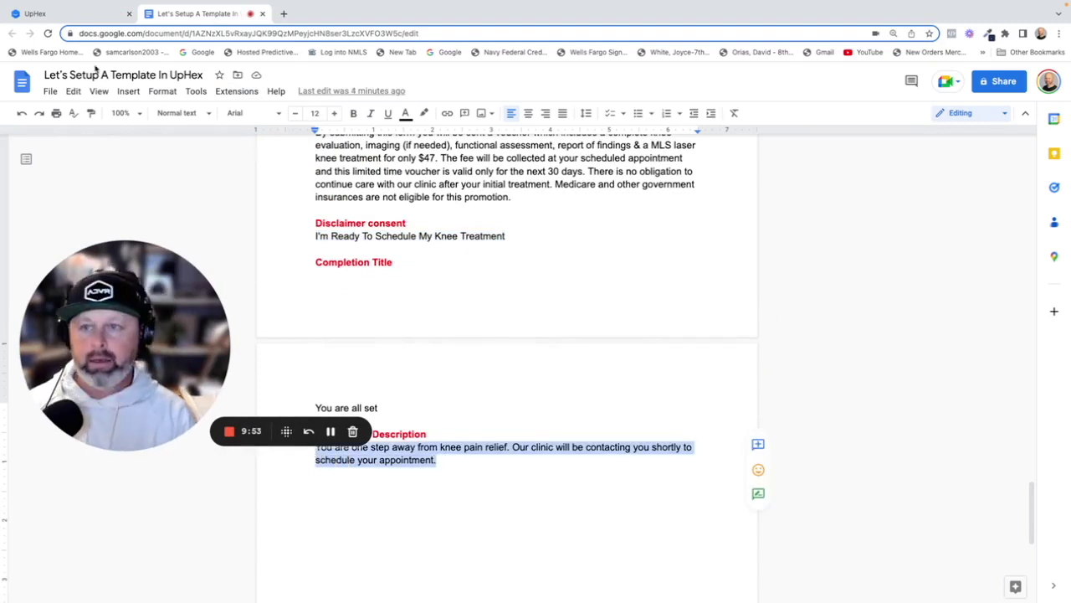
# Back in UpHex, set the completion headline to "You're all set!" with the copied description, and continue to Audience Targeting
pyautogui.click(73, 17)
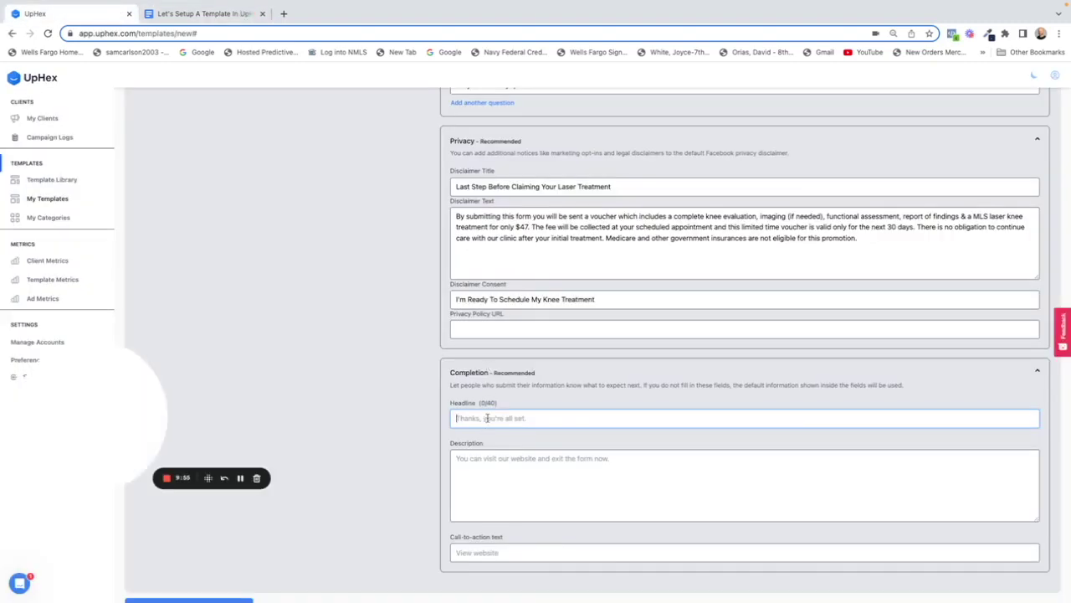
pyautogui.click(489, 469)
pyautogui.hotkey('ctrl', 'v')
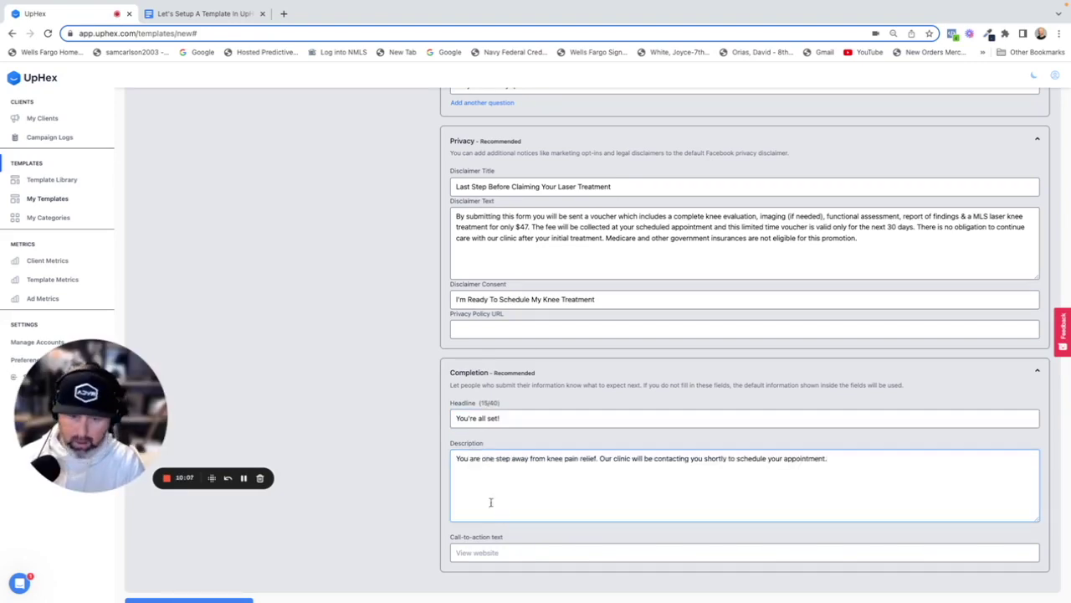
pyautogui.scroll(-1, 492, 542)
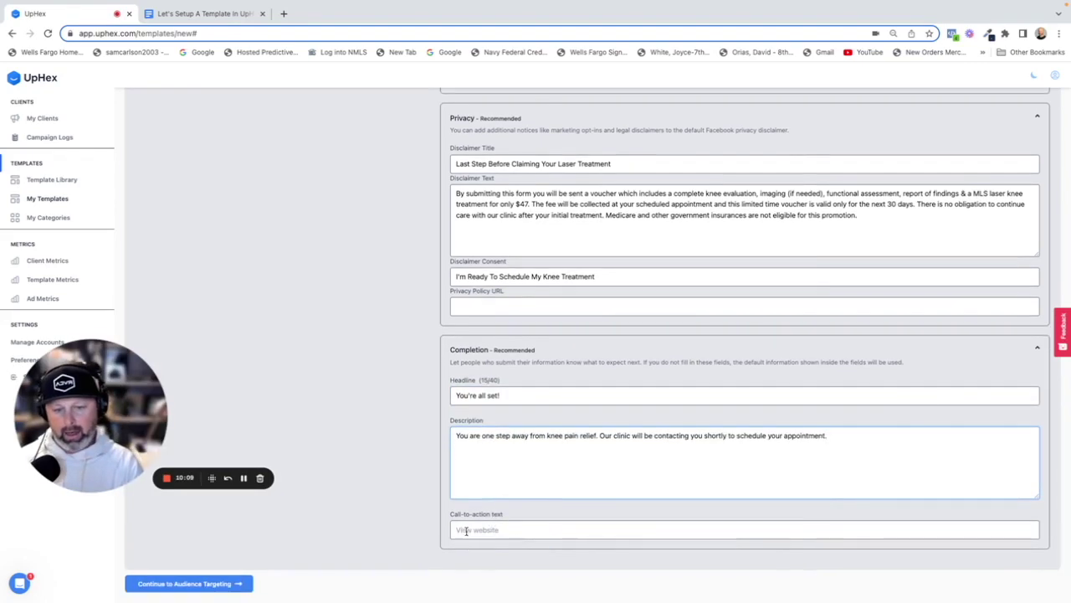
pyautogui.click(210, 588)
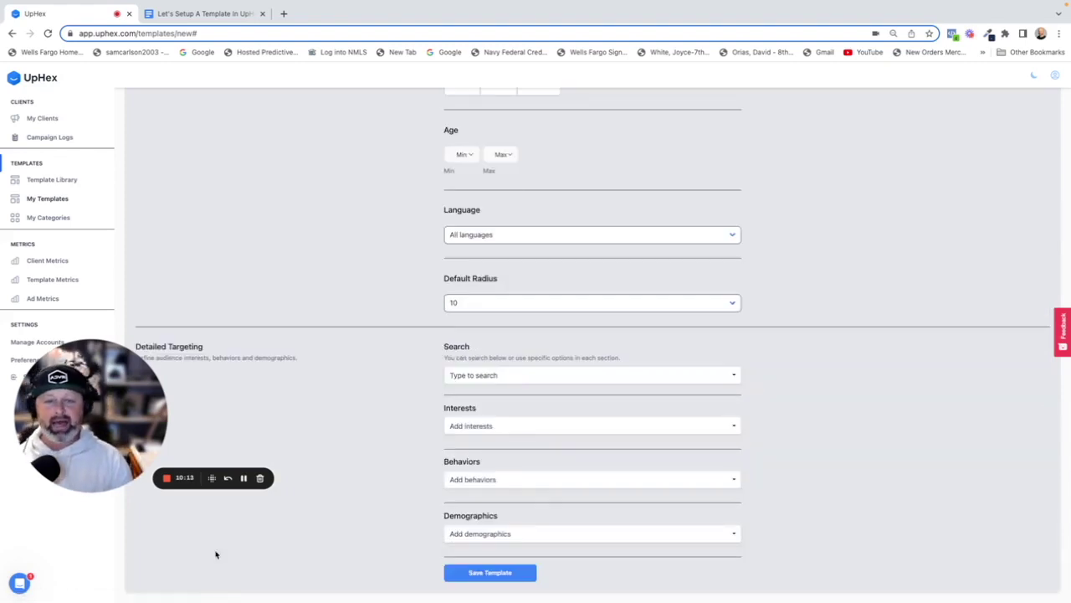
# Target both genders with a minimum age of 35, leaving the maximum age open, and save the template
pyautogui.scroll(2, 353, 288)
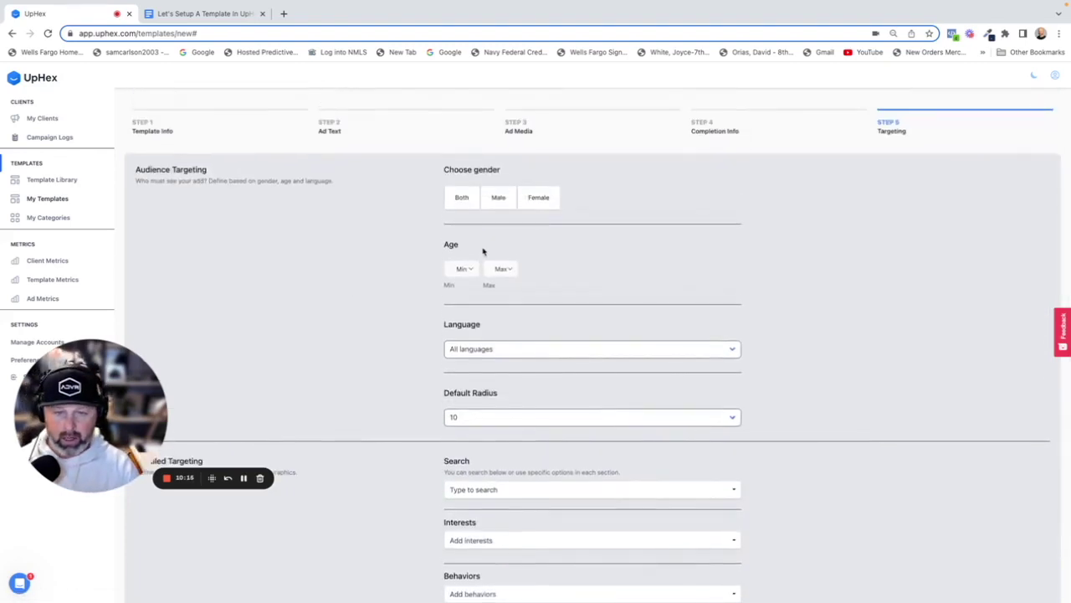
pyautogui.click(464, 204)
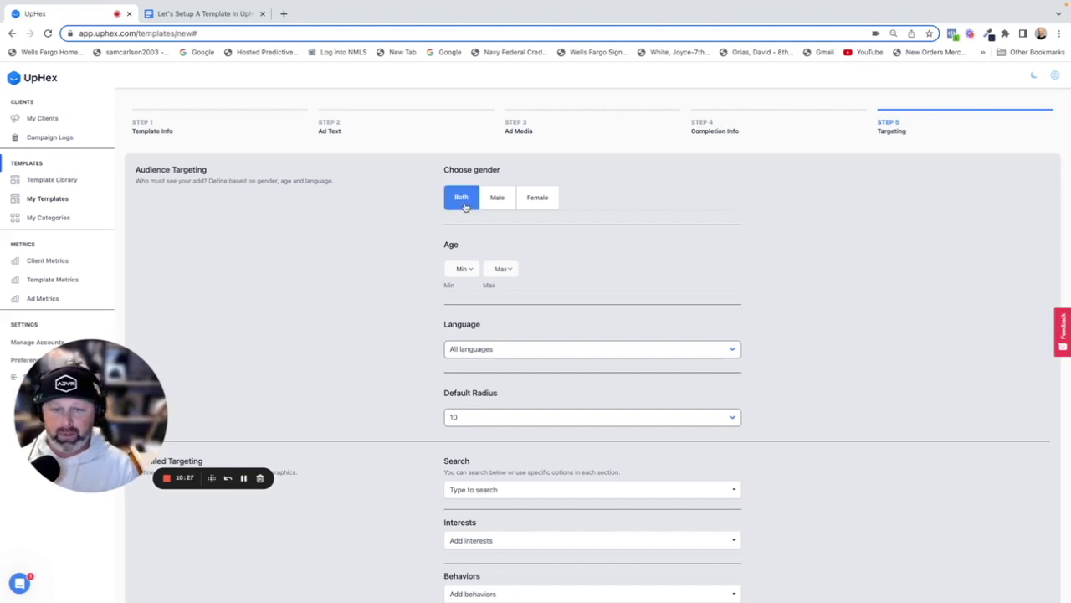
pyautogui.click(463, 269)
pyautogui.scroll(-5, 457, 347)
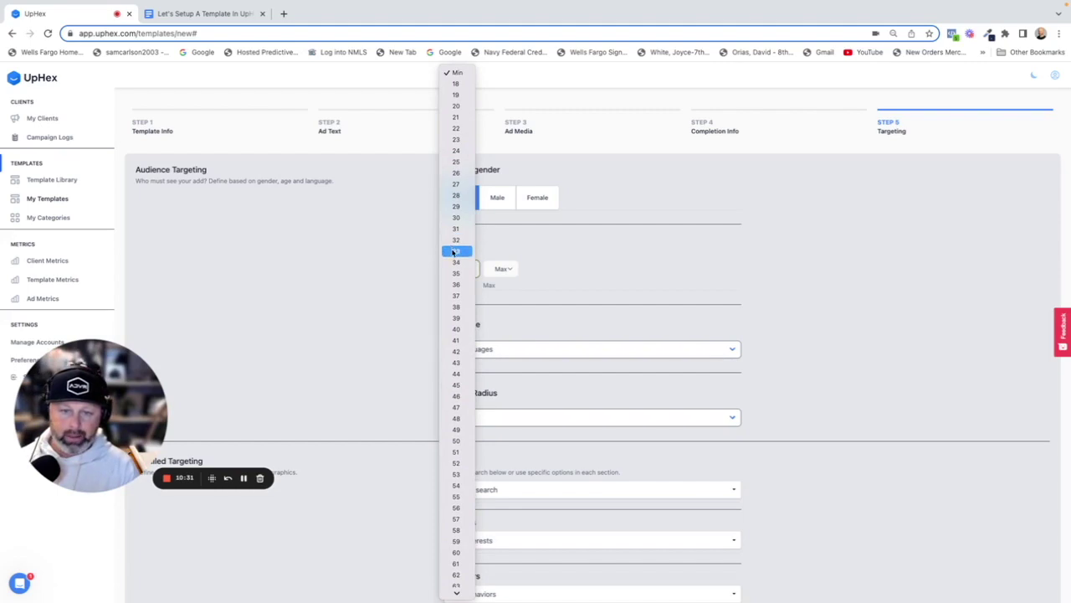
pyautogui.click(456, 273)
pyautogui.click(503, 270)
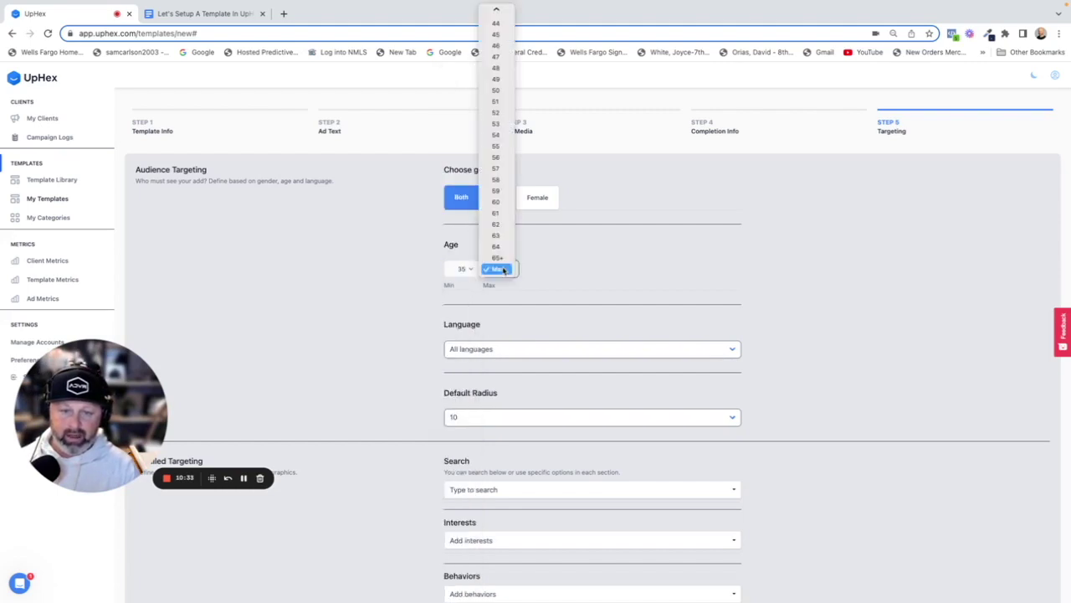
pyautogui.click(499, 269)
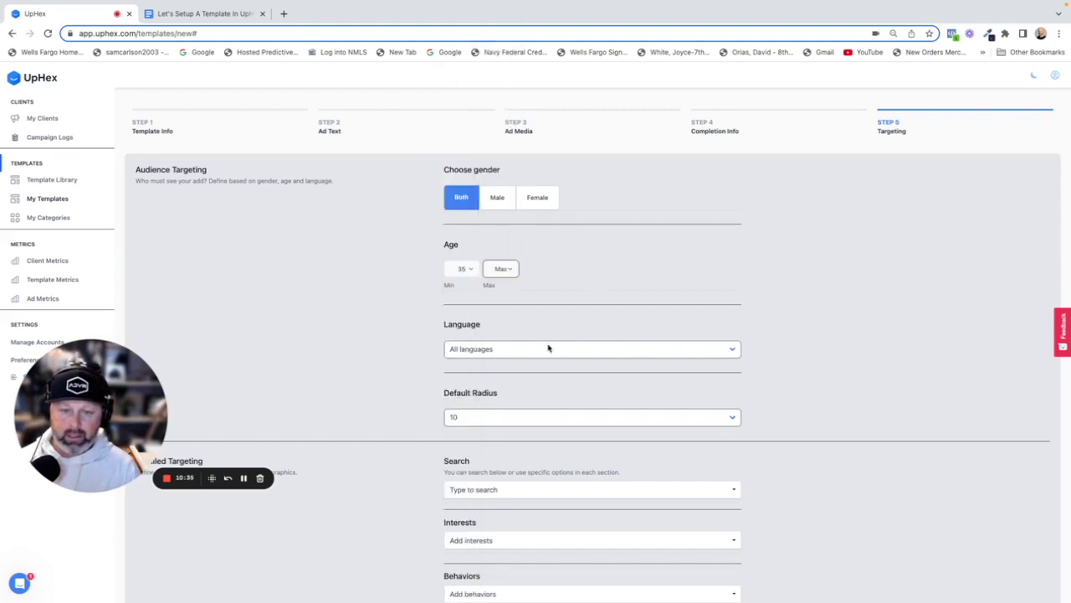
pyautogui.scroll(-3, 507, 384)
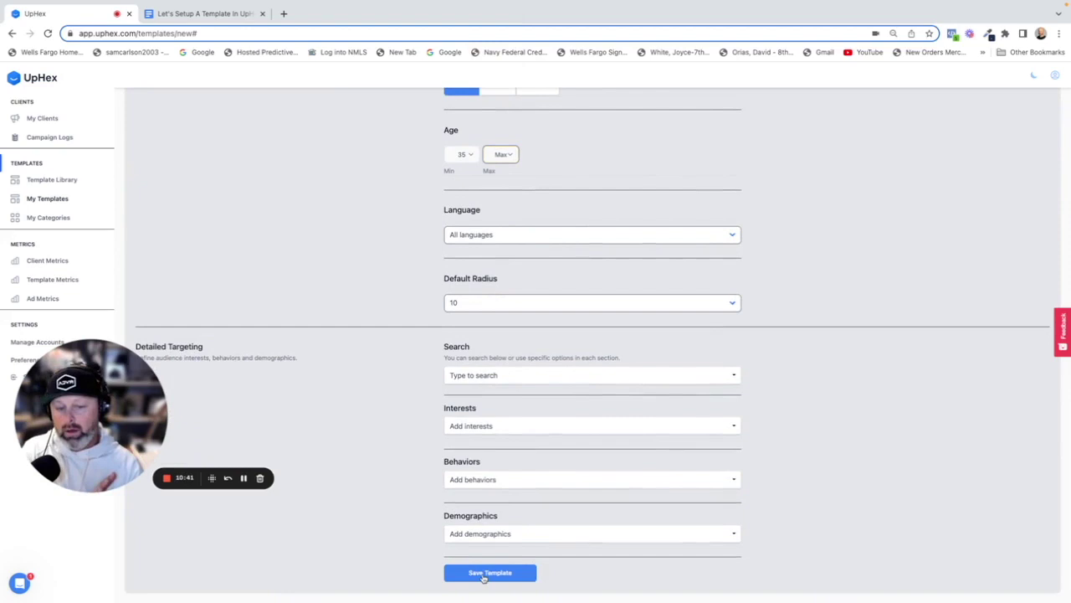
pyautogui.click(489, 573)
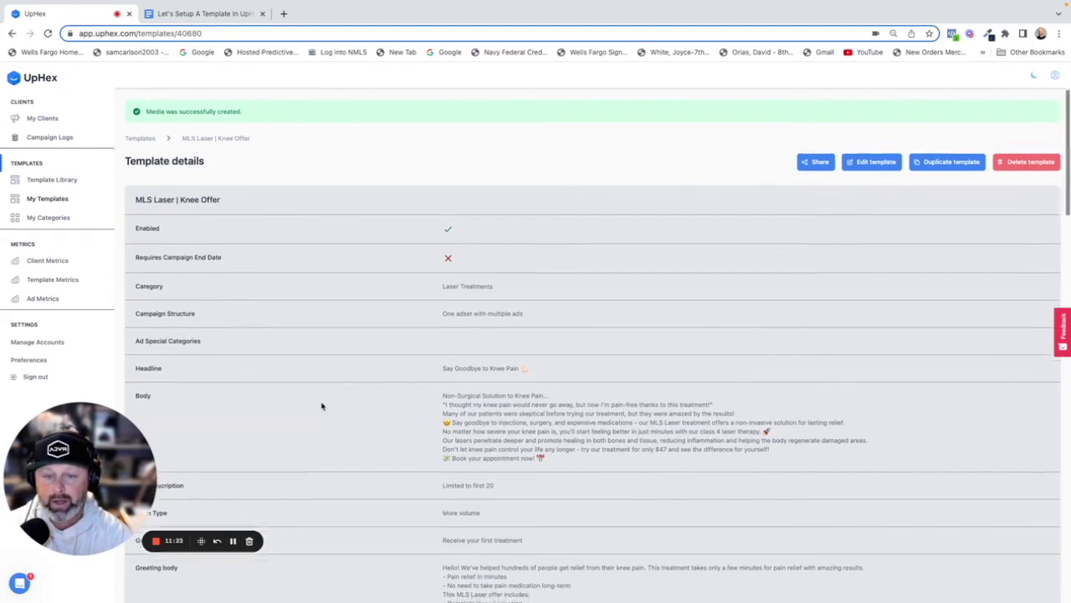
# Review the saved template's details, from the ad text and lead form through targeting to the media section
pyautogui.scroll(-1, 322, 406)
pyautogui.scroll(-2, 321, 406)
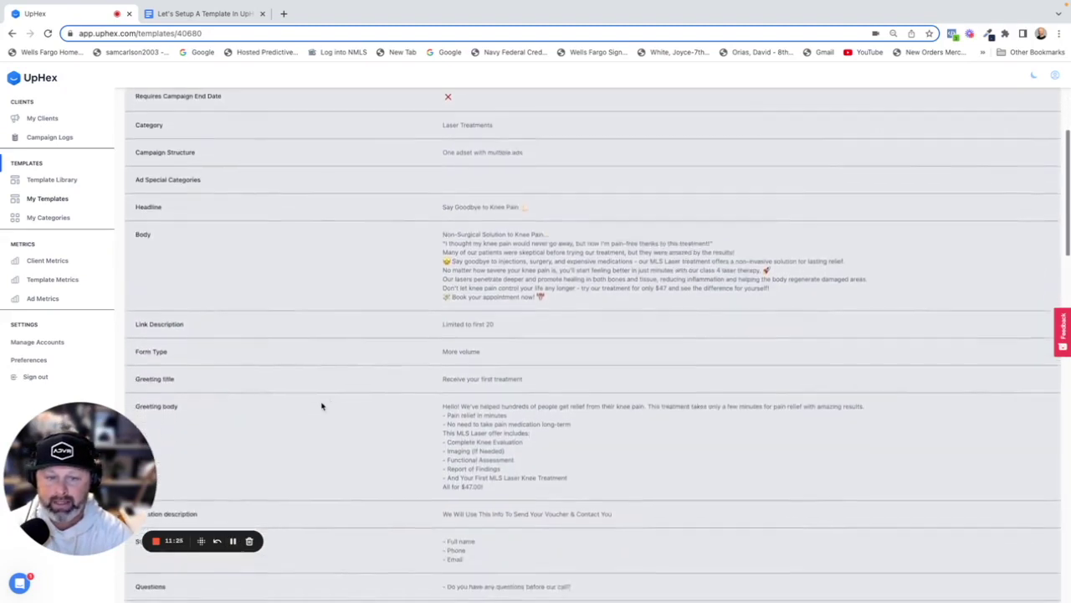
pyautogui.scroll(-2, 321, 406)
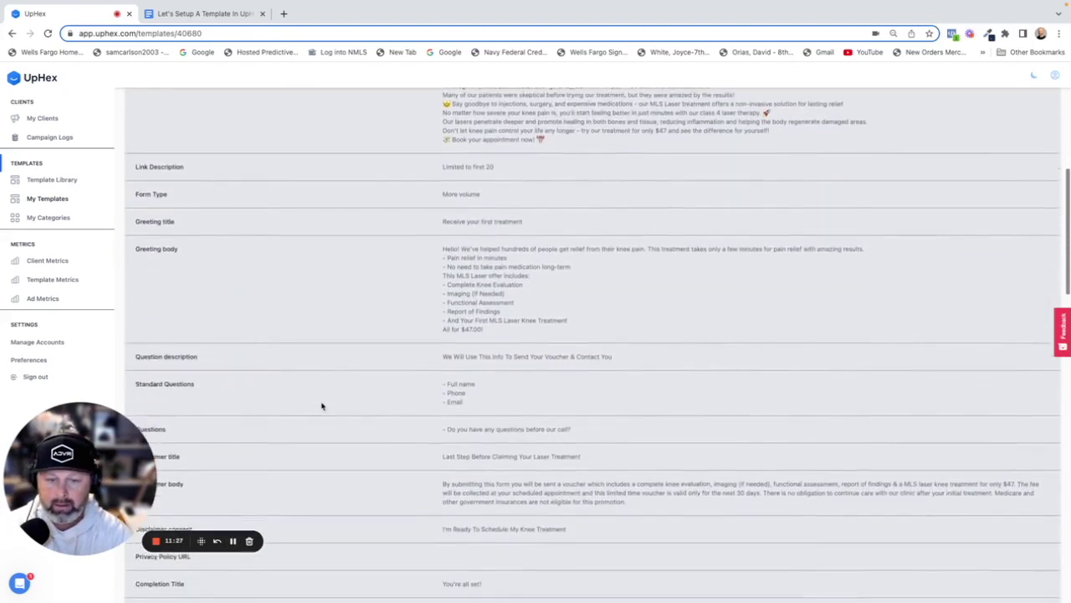
pyautogui.scroll(-3, 321, 406)
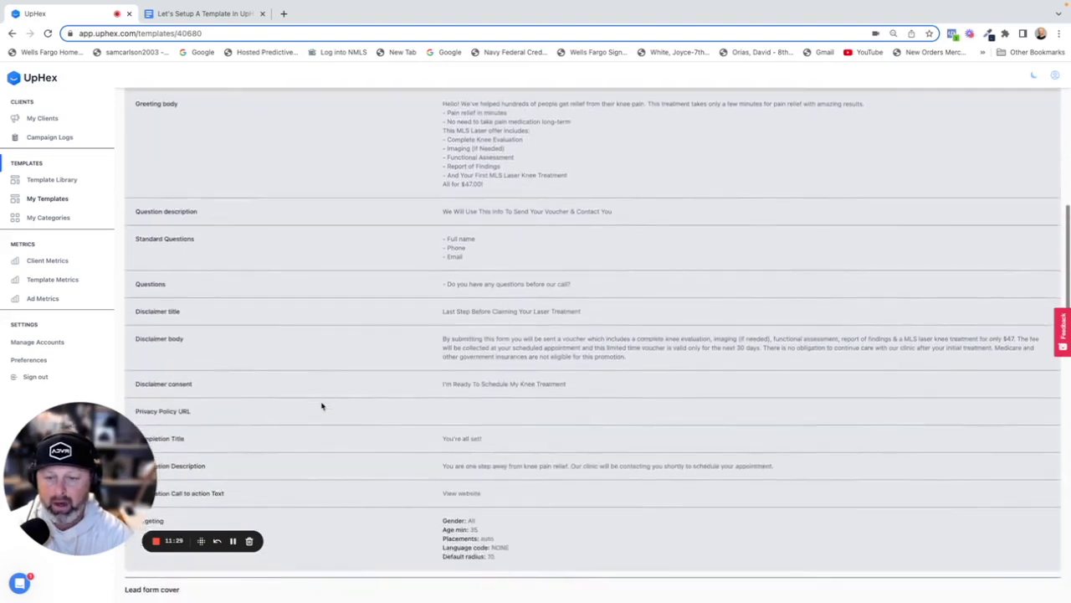
pyautogui.scroll(-3, 321, 406)
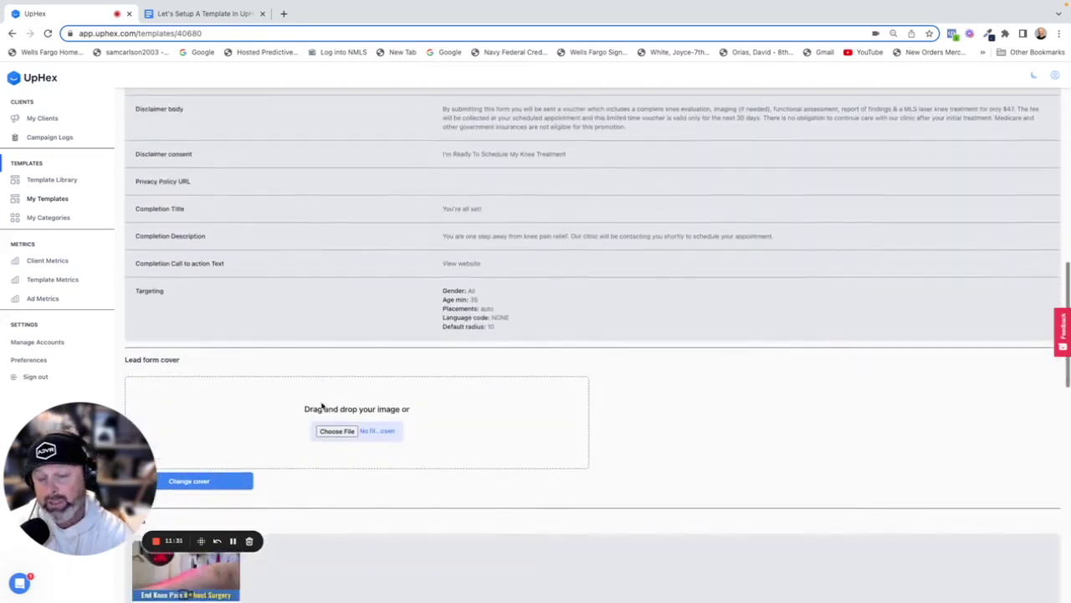
pyautogui.scroll(-1, 322, 406)
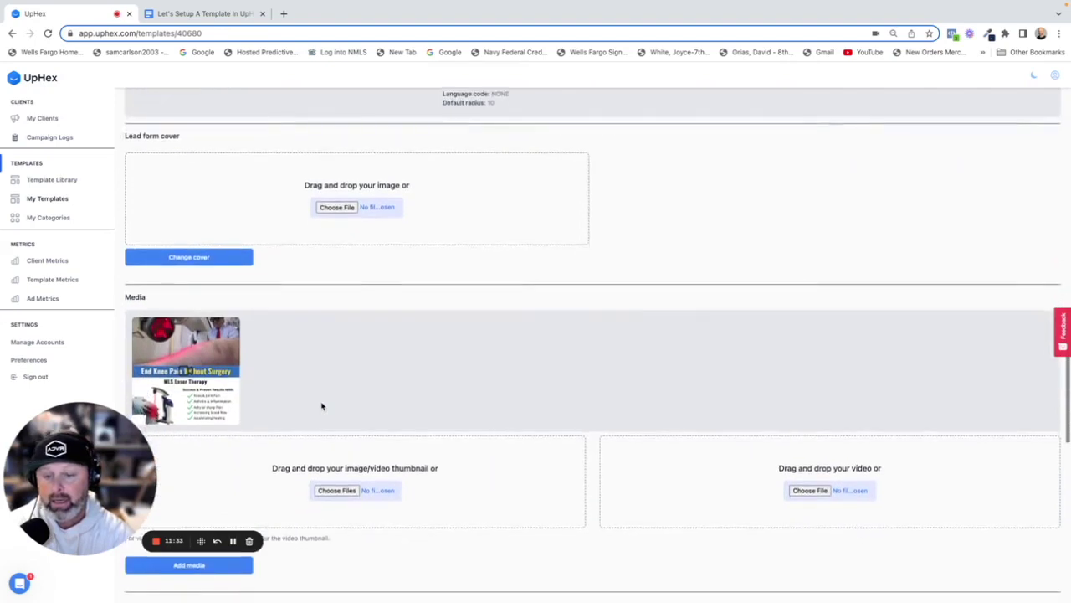
pyautogui.scroll(-1, 321, 406)
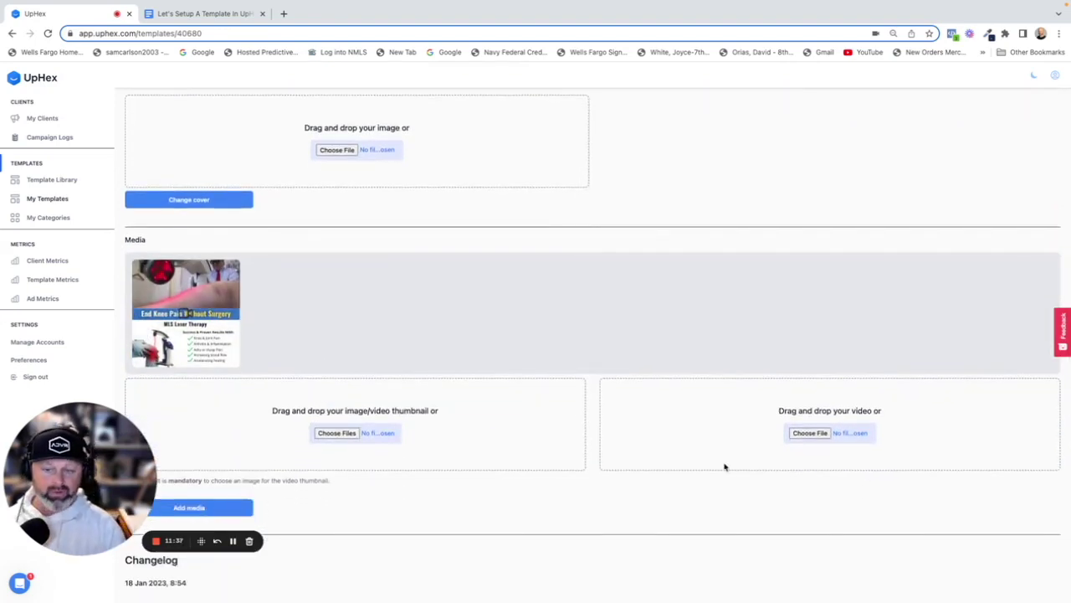
# Add the video "New Solutions for Plantar Fasciitis.mp4" with thumbnail "New Solutions for Plantar Fasciitis.jpg" to the template's media and check the media section
pyautogui.click(808, 435)
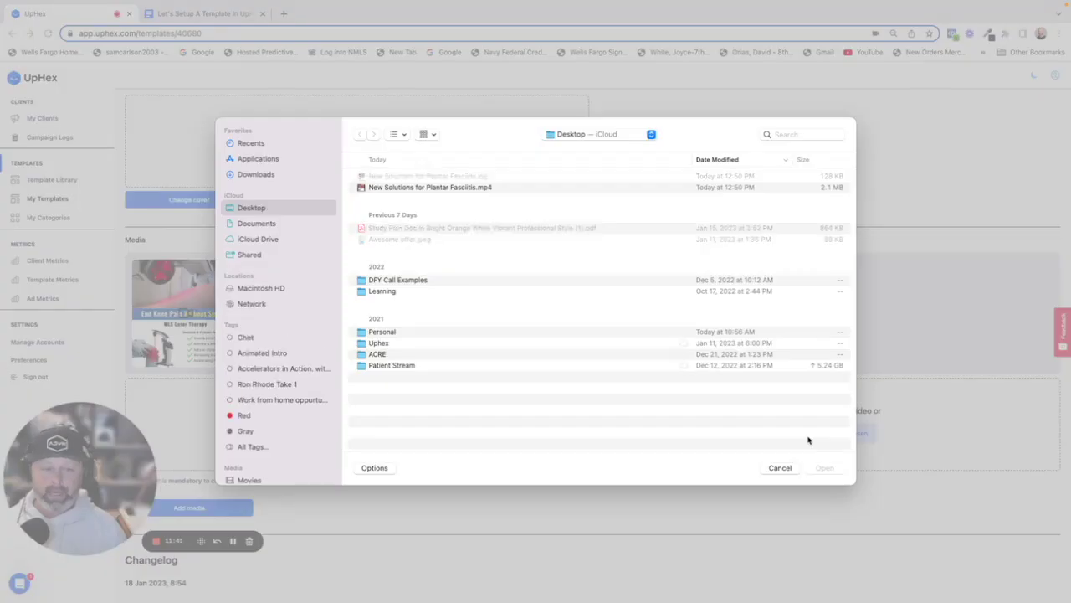
pyautogui.doubleClick(481, 187)
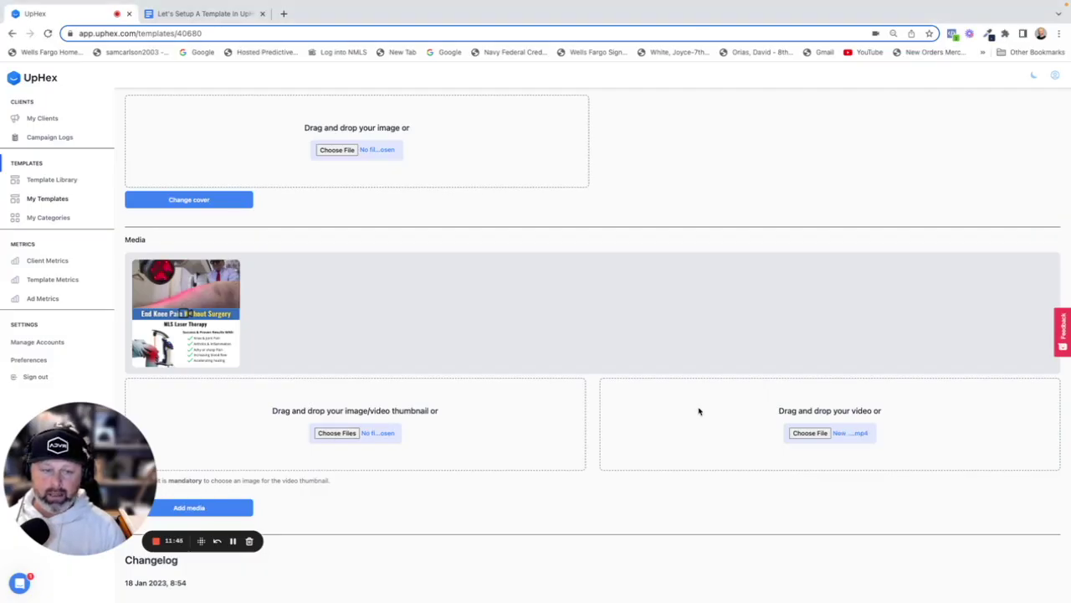
pyautogui.click(338, 433)
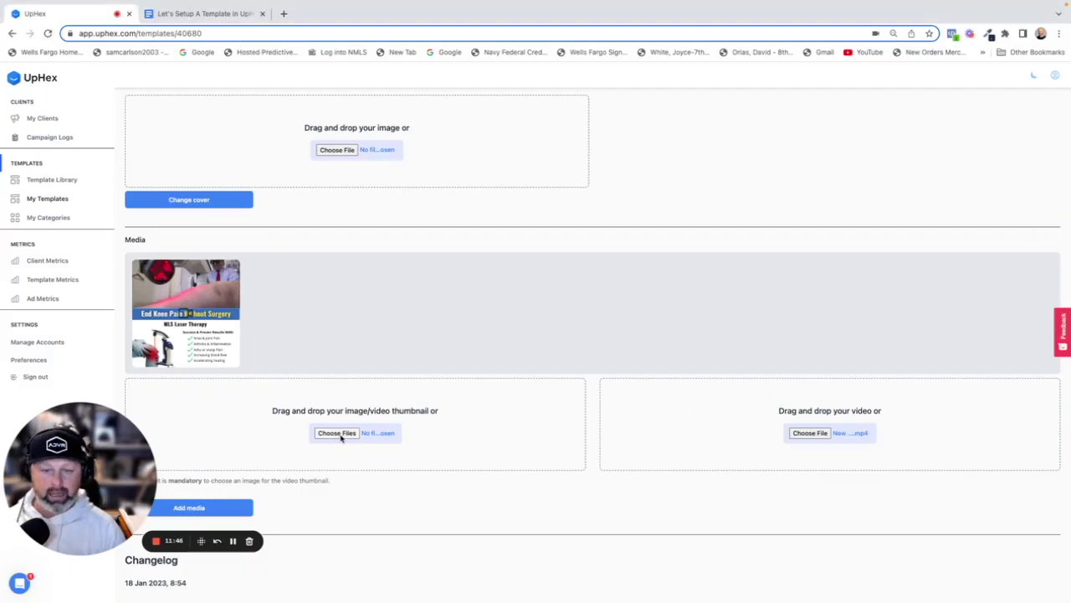
pyautogui.click(441, 177)
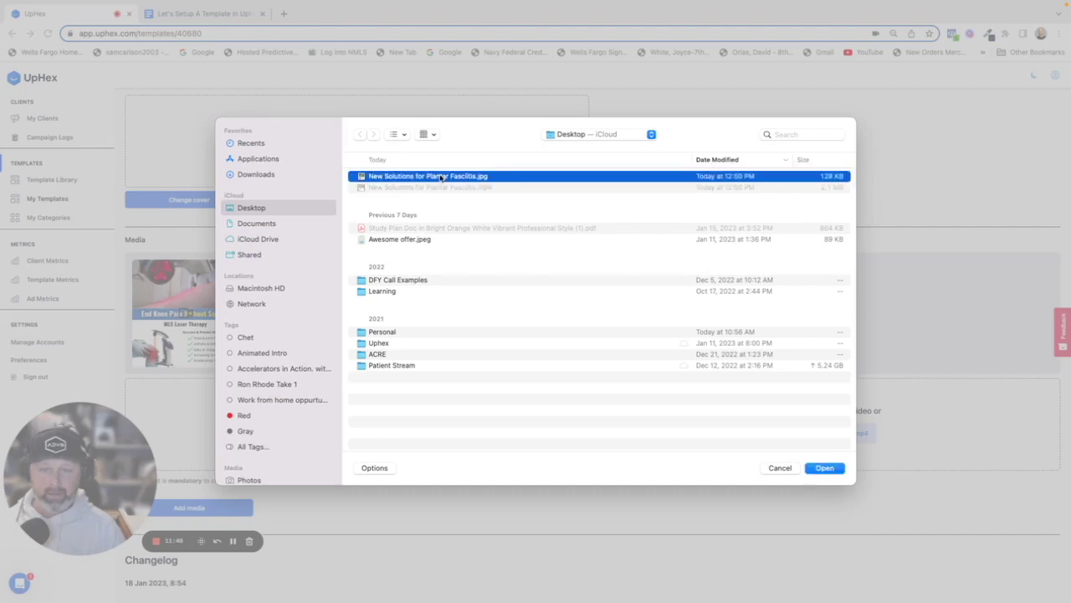
pyautogui.doubleClick(441, 176)
pyautogui.click(192, 508)
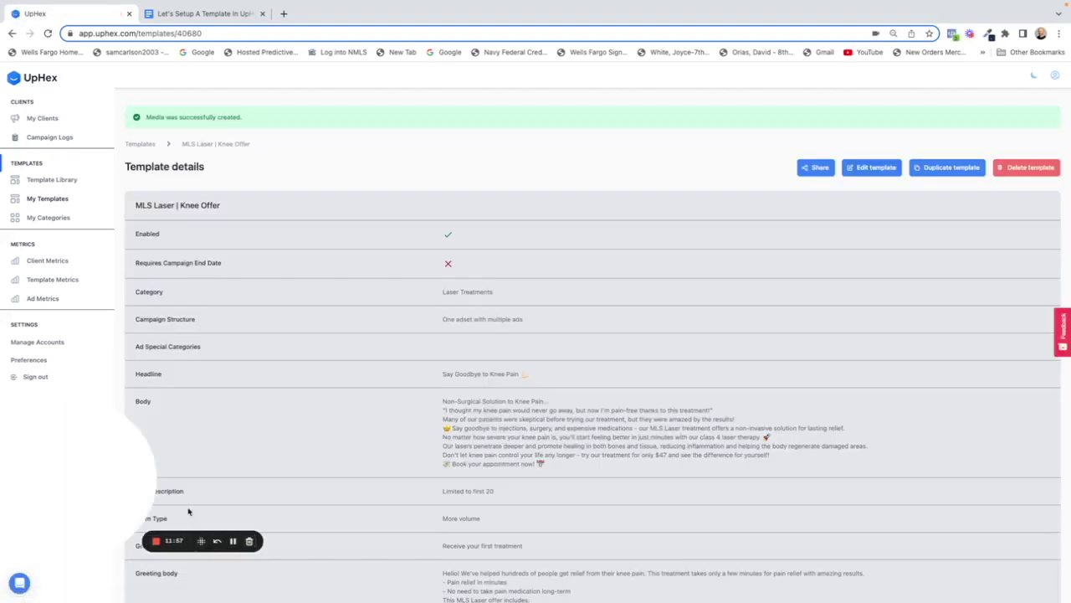
pyautogui.scroll(-5, 249, 489)
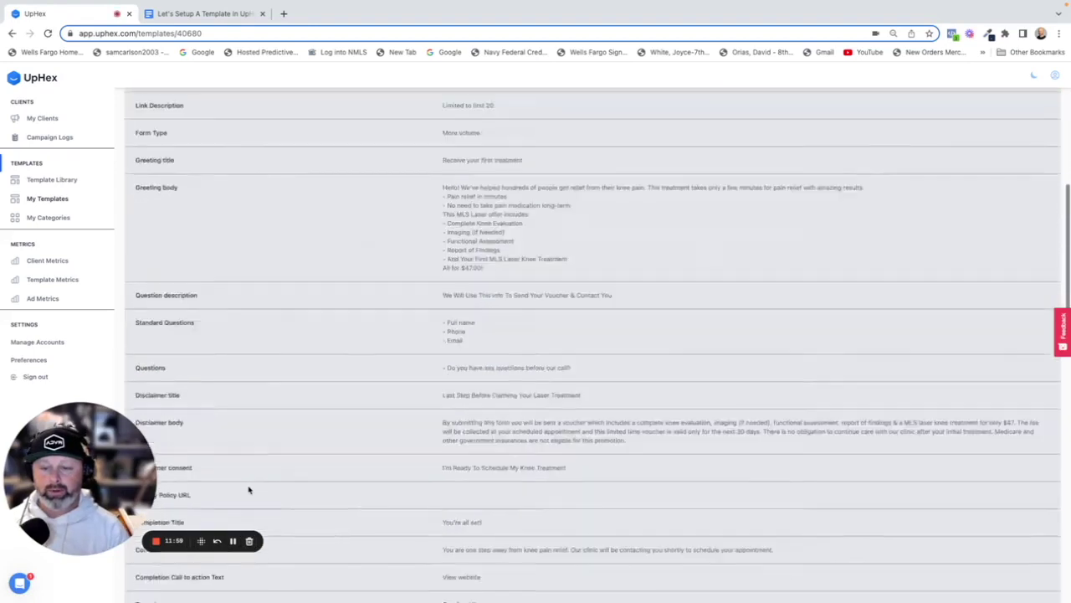
pyautogui.scroll(-10, 248, 490)
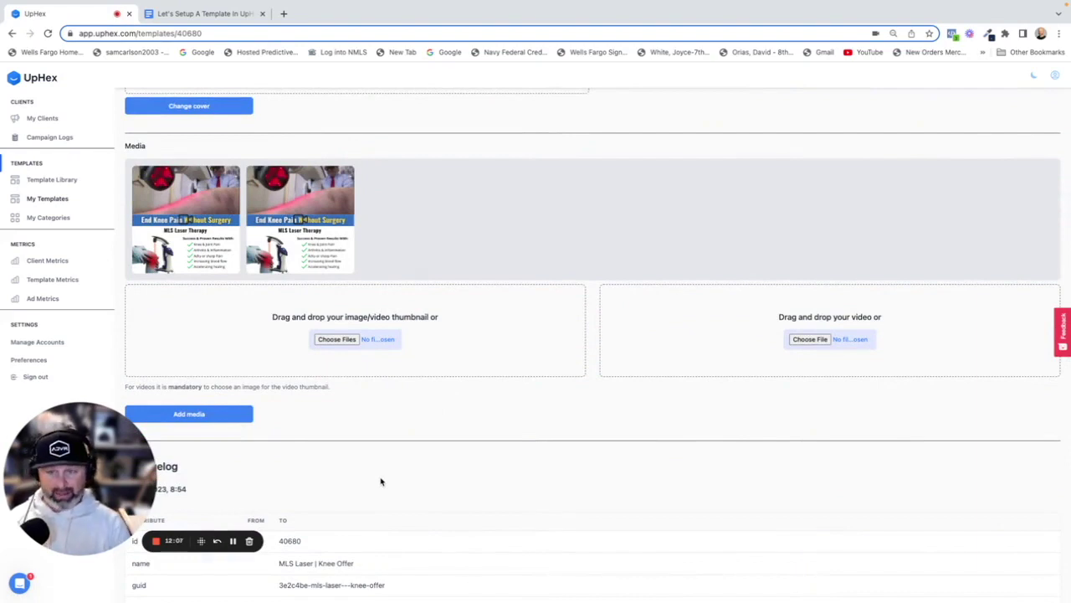
# Find the "MLS Laser | Knee Offer" template under Chiropractic Clinics, Laser Treatments, preview its ad text, and return to the template list
pyautogui.click(61, 202)
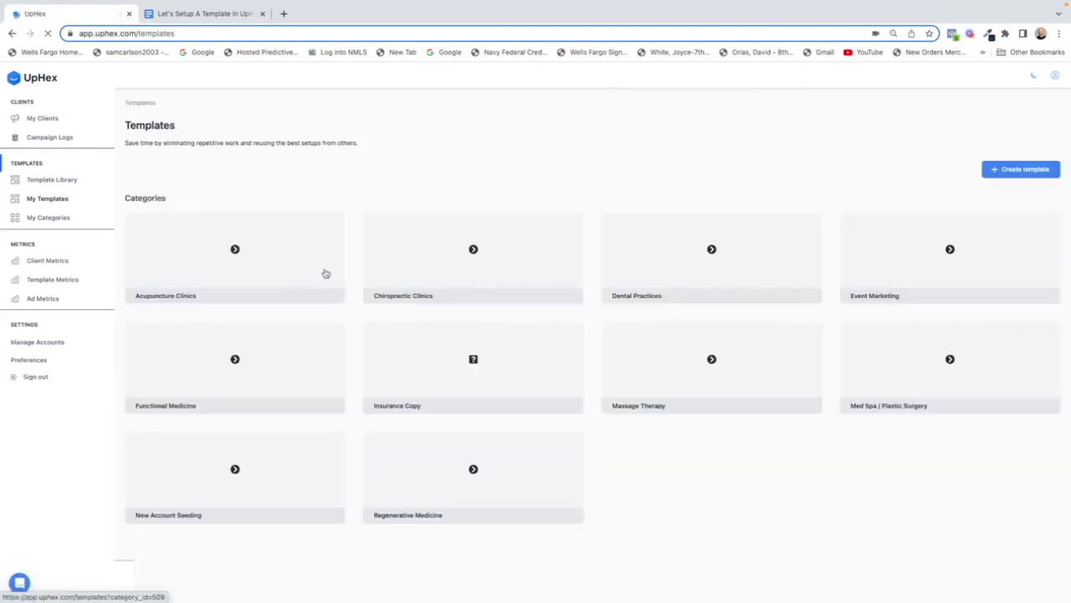
pyautogui.click(423, 278)
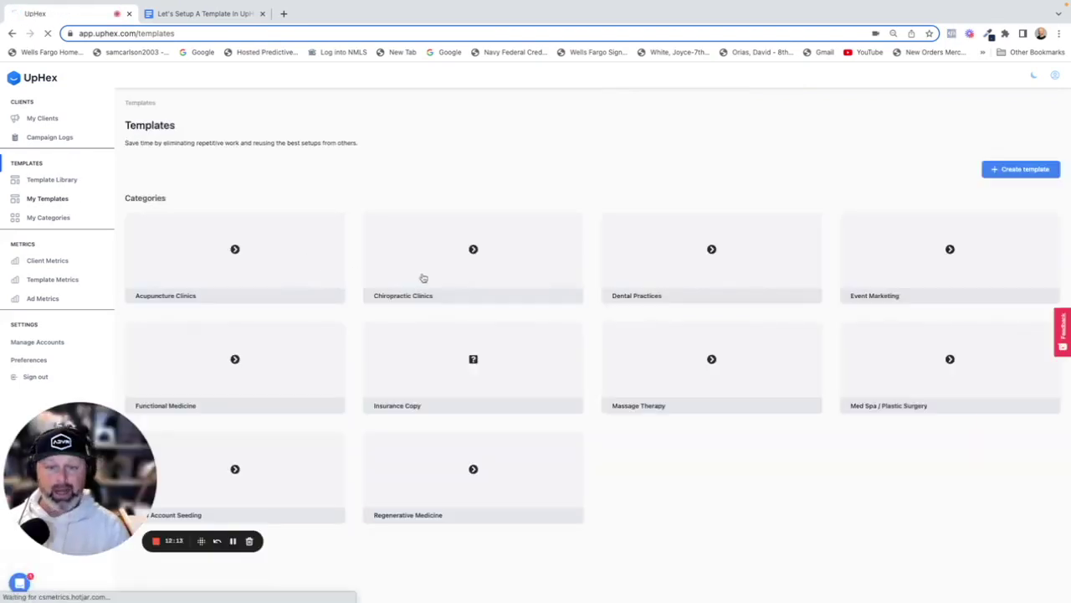
pyautogui.scroll(-2, 495, 401)
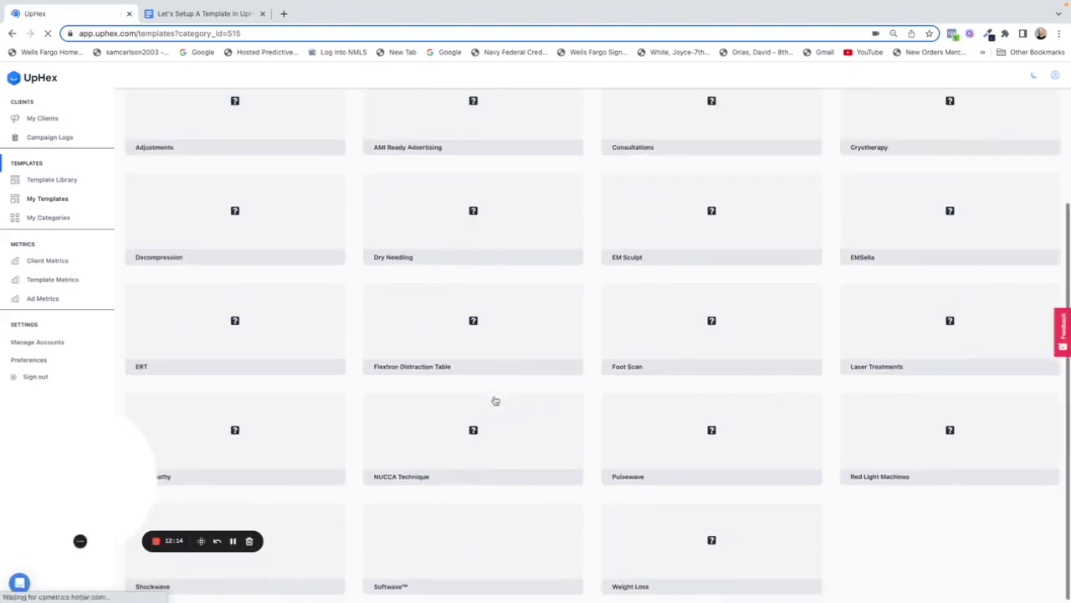
pyautogui.click(912, 335)
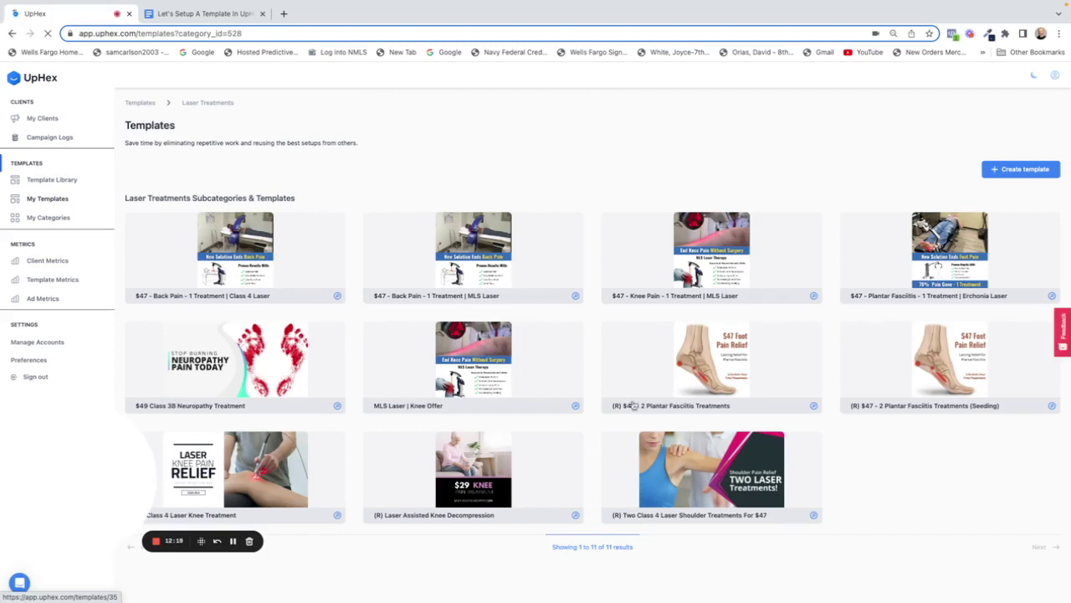
pyautogui.click(576, 406)
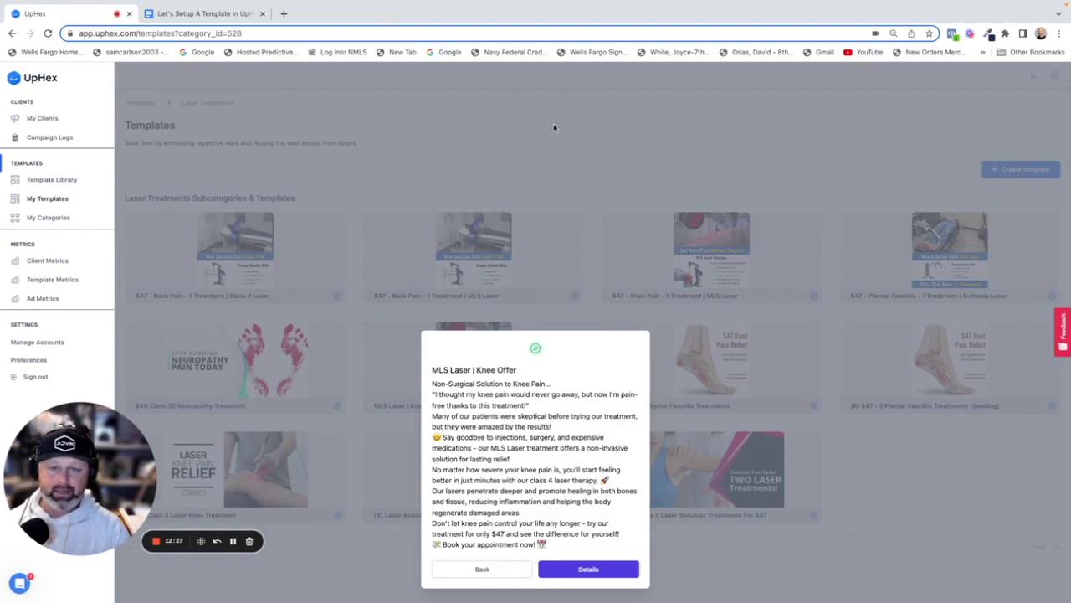
pyautogui.click(496, 569)
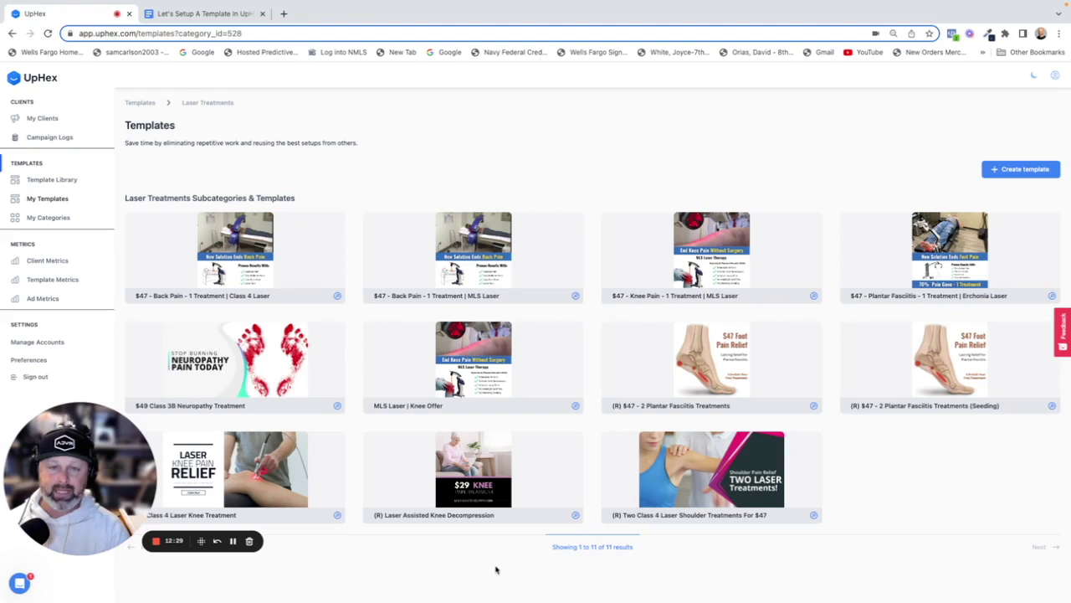